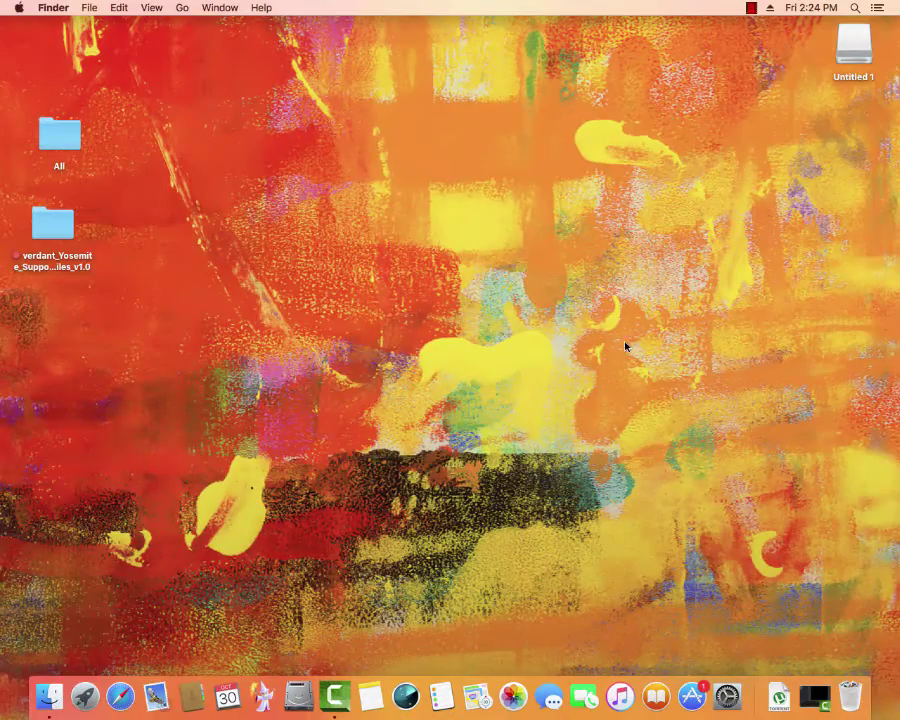
- Open About This Mac and view the connected display's details
drag(766, 491, 246, 148)
click(18, 8)
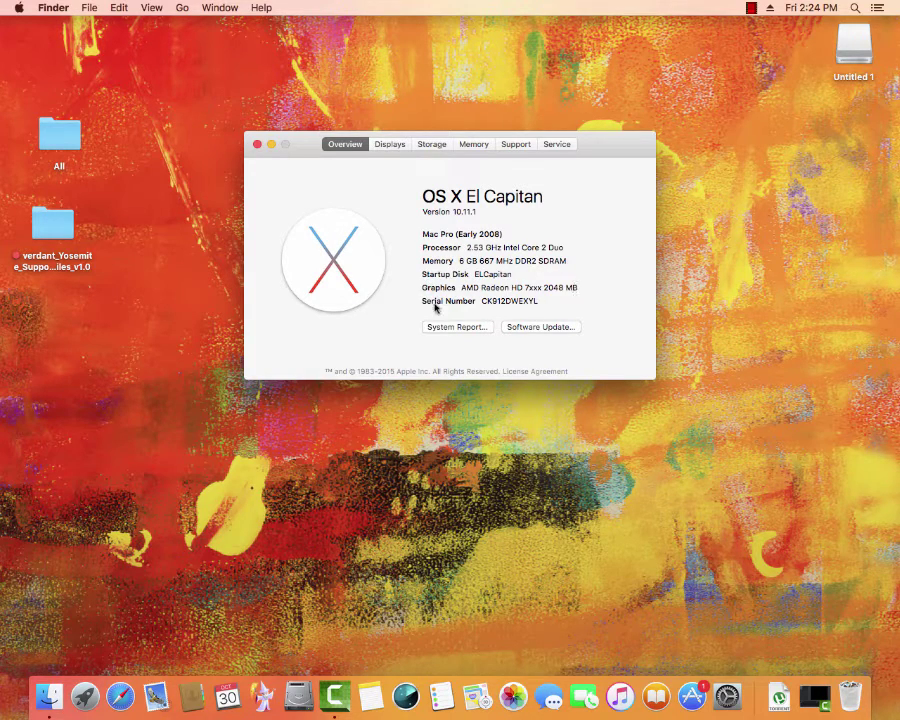
click(392, 145)
drag(444, 137, 452, 155)
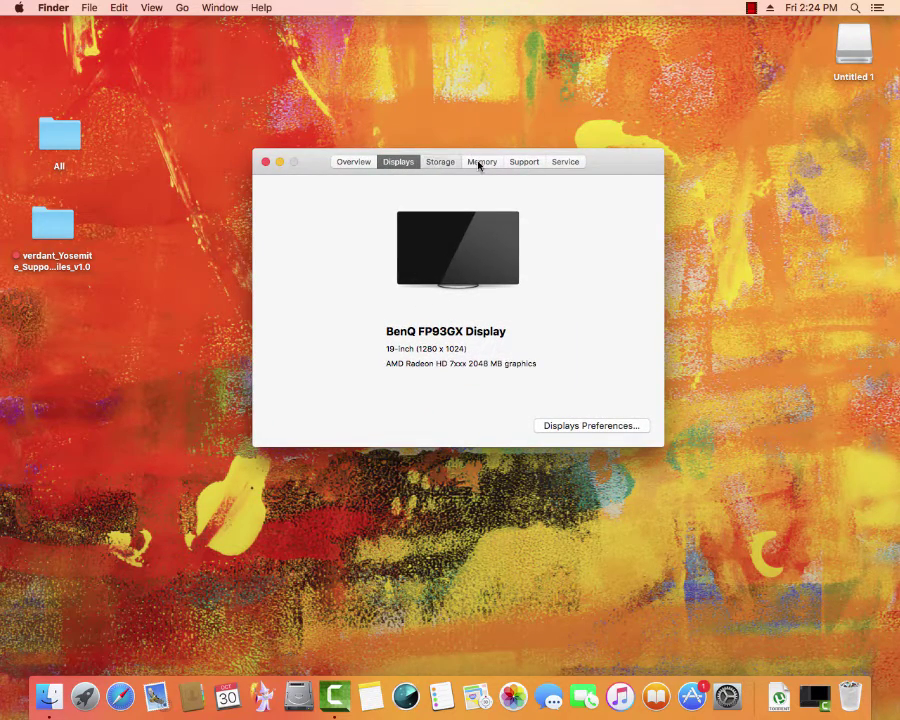
- Review how disk storage is used on the Storage tab
click(442, 163)
scroll(496, 281, down, 3)
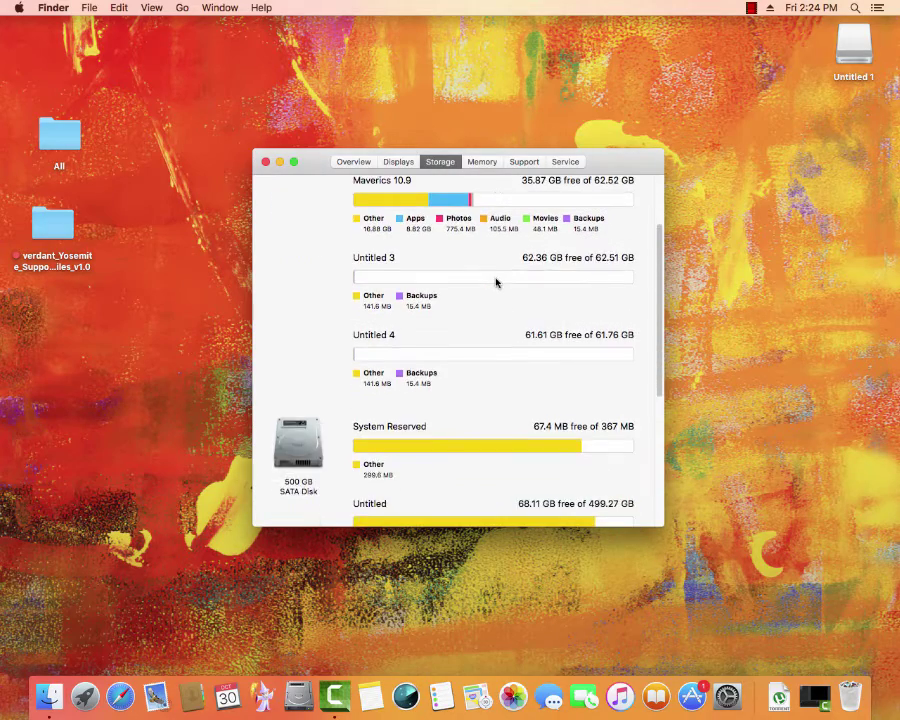
scroll(496, 284, down, 4)
scroll(494, 287, down, 2)
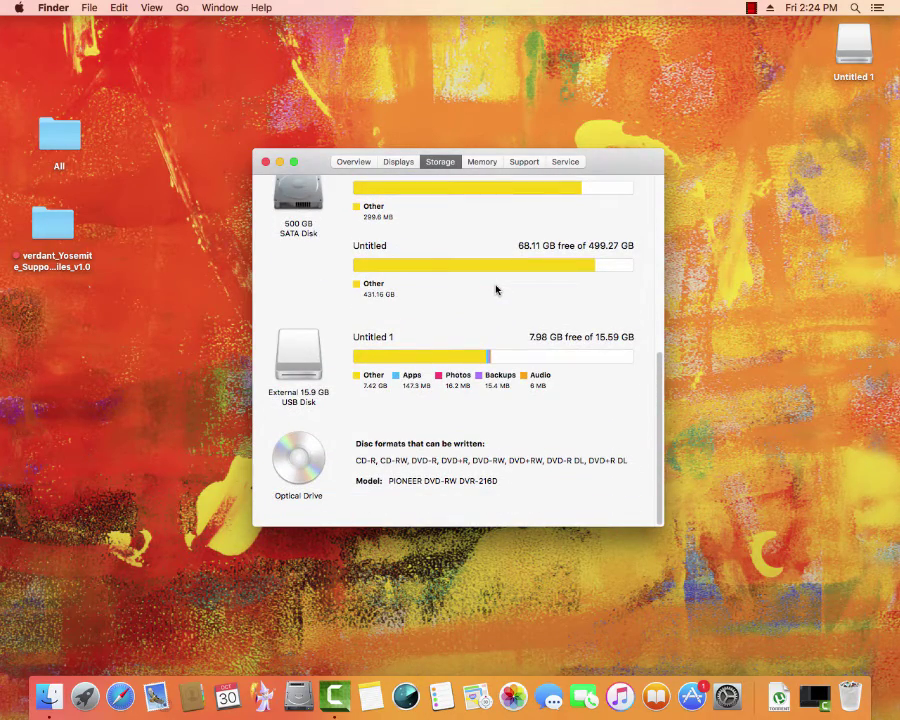
scroll(496, 290, up, 2)
scroll(496, 290, up, 2)
scroll(496, 290, up, 3)
scroll(496, 290, up, 2)
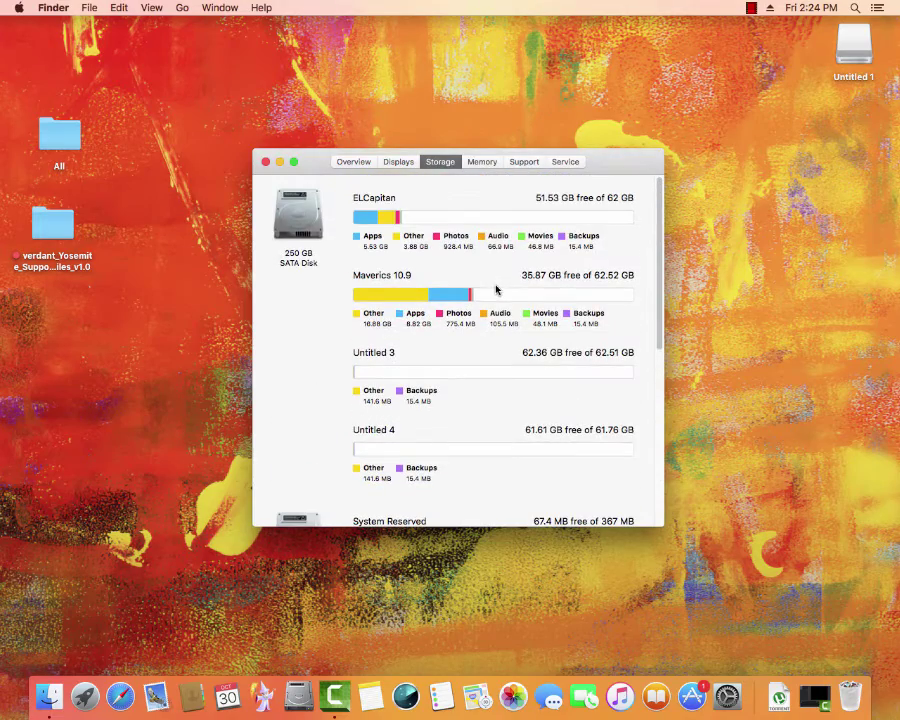
- Check the Memory, Support and Service tabs, then return to the Overview
click(484, 161)
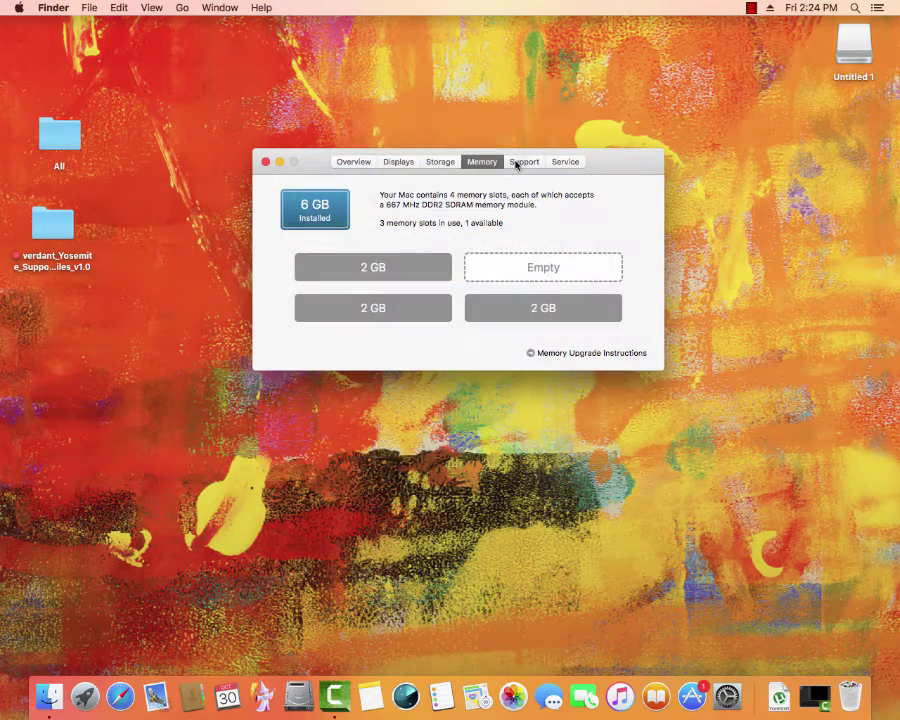
click(522, 162)
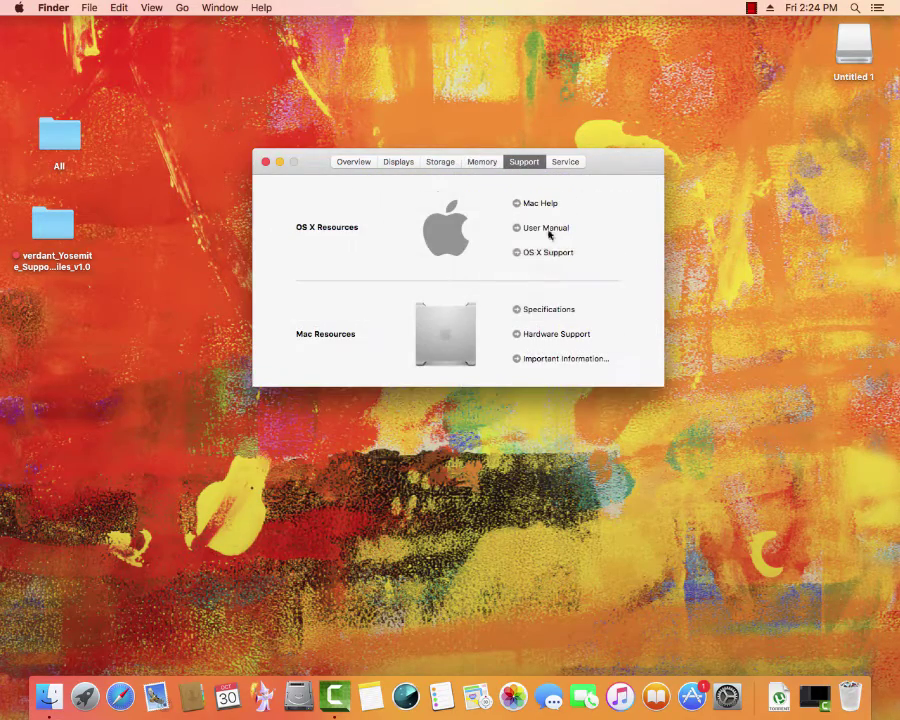
click(564, 164)
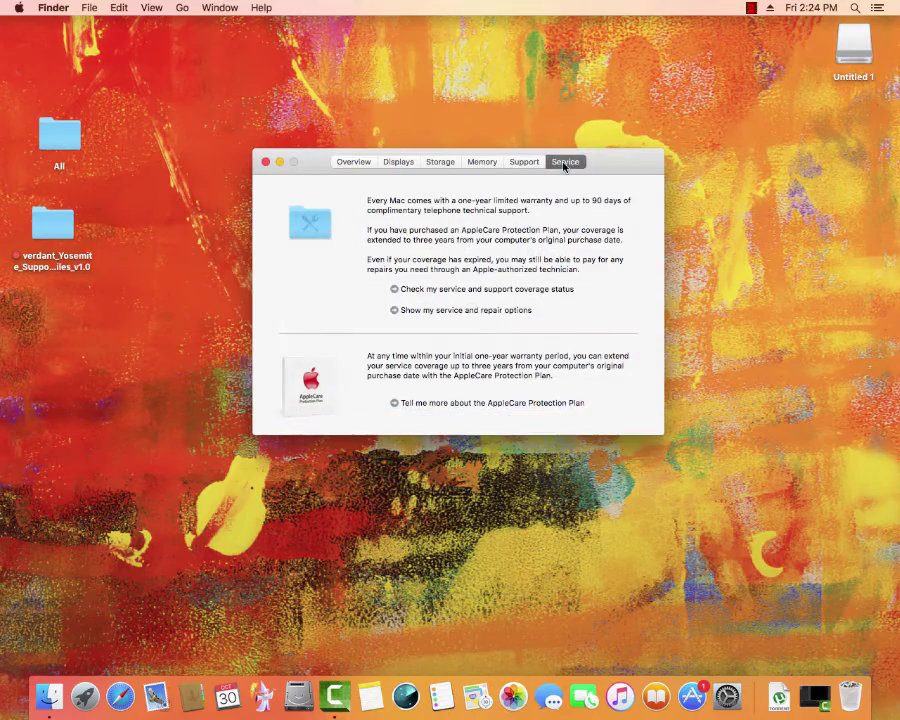
click(348, 163)
- Open the full System Report and view the ATA and Audio information
click(467, 345)
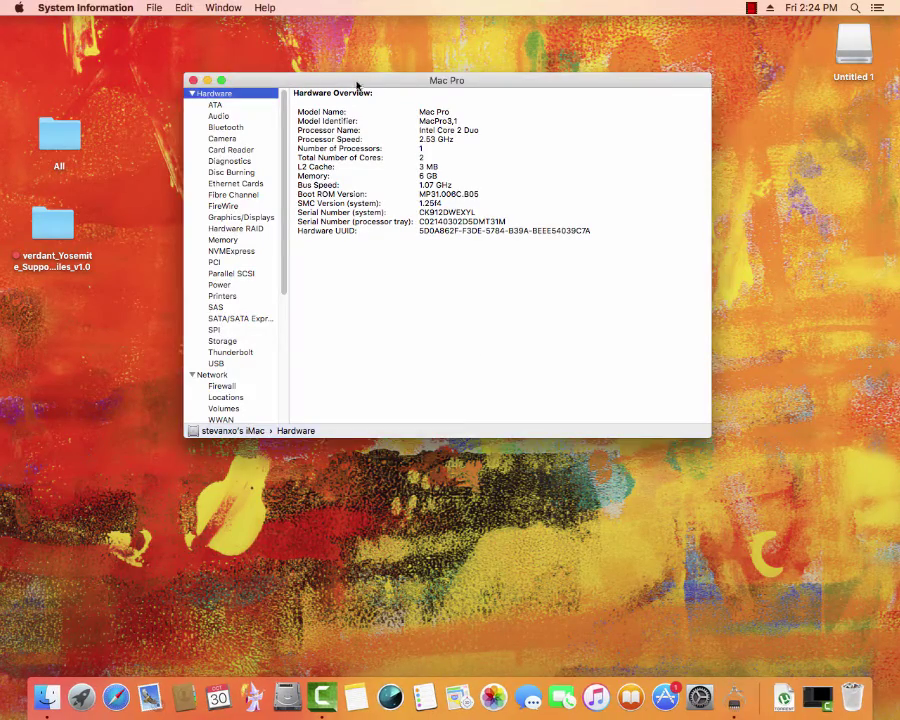
drag(357, 85, 379, 111)
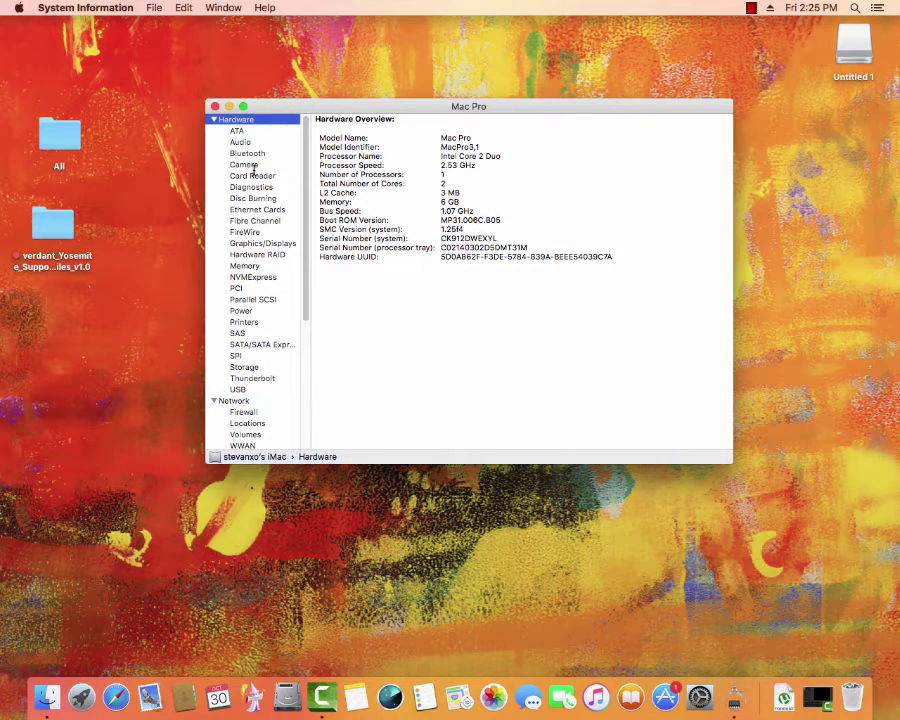
click(237, 131)
click(242, 143)
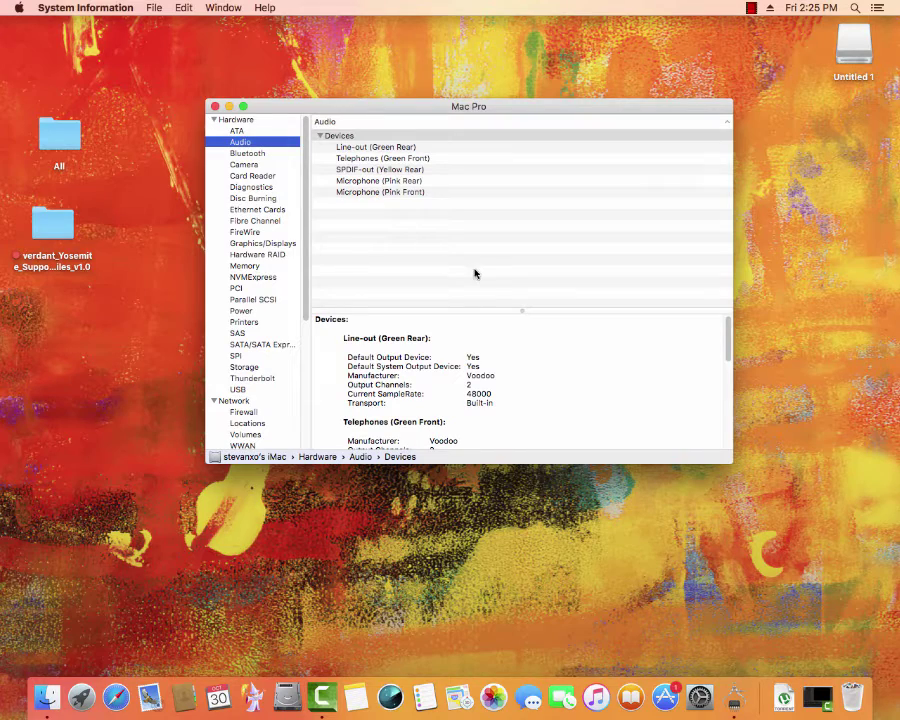
drag(728, 341, 727, 425)
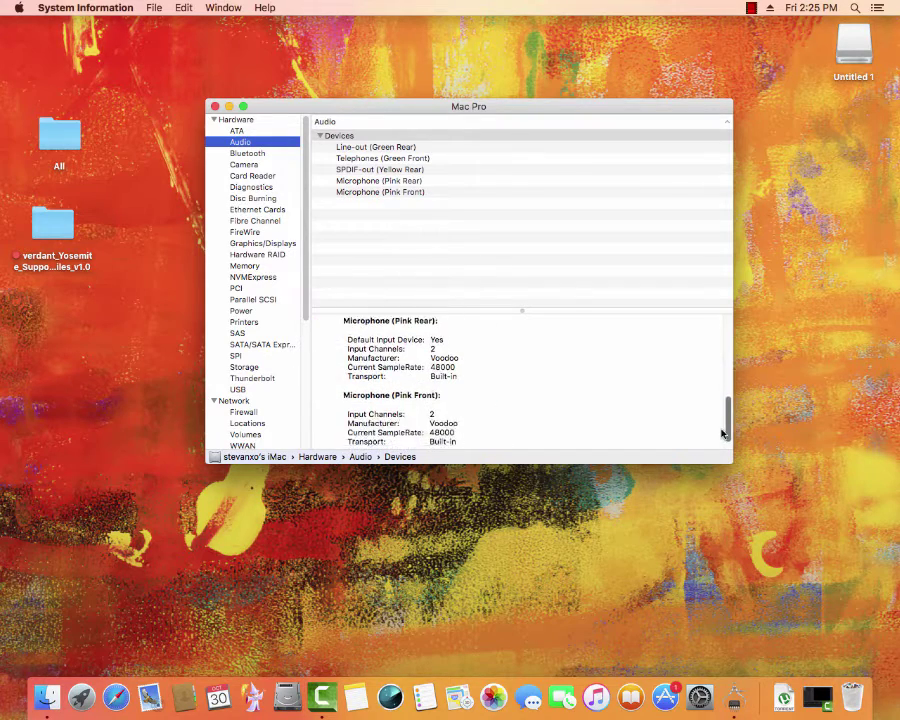
- Check Camera, Card Reader, Diagnostics, Ethernet, Fibre Channel, Graphics and Hardware RAID
click(244, 153)
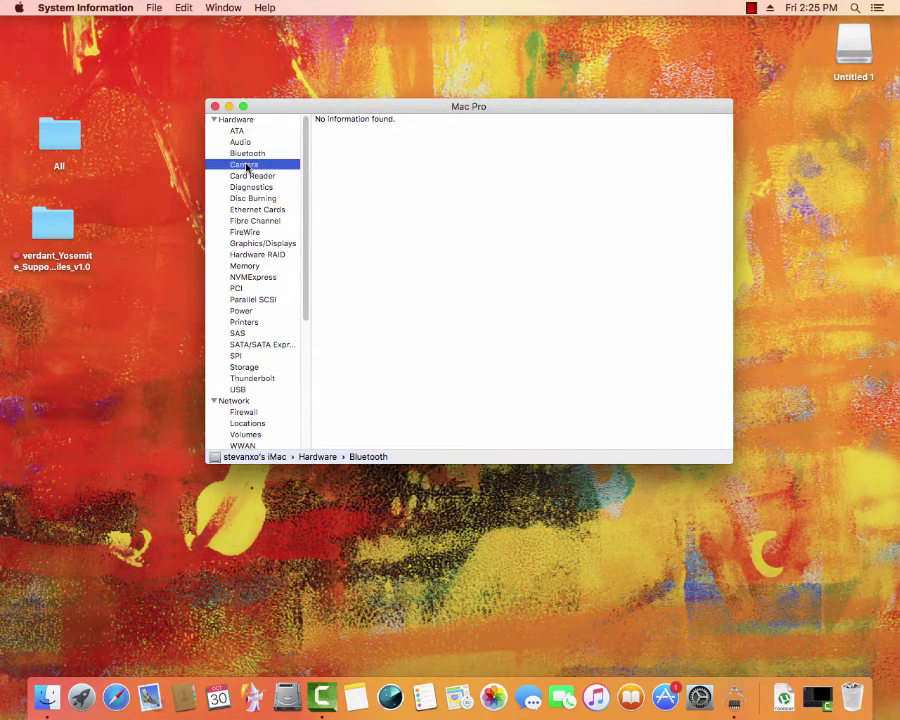
click(250, 176)
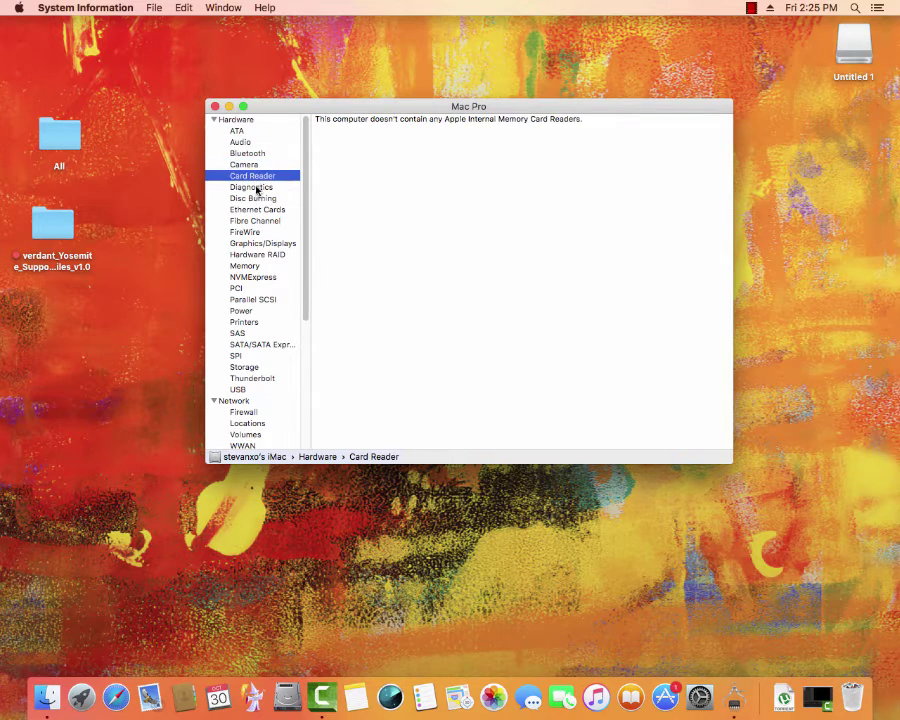
click(257, 189)
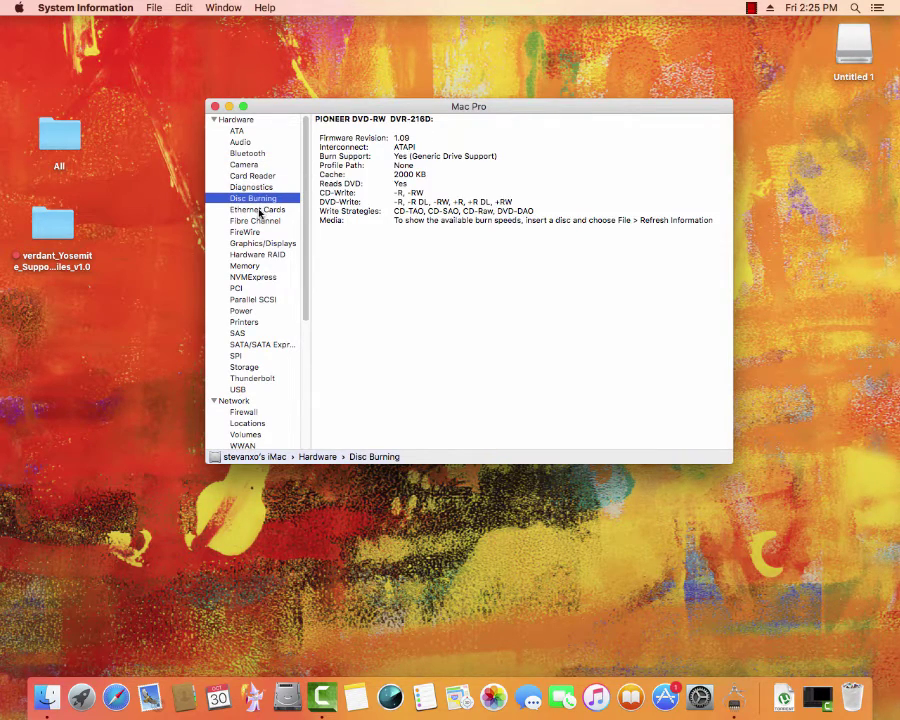
click(256, 210)
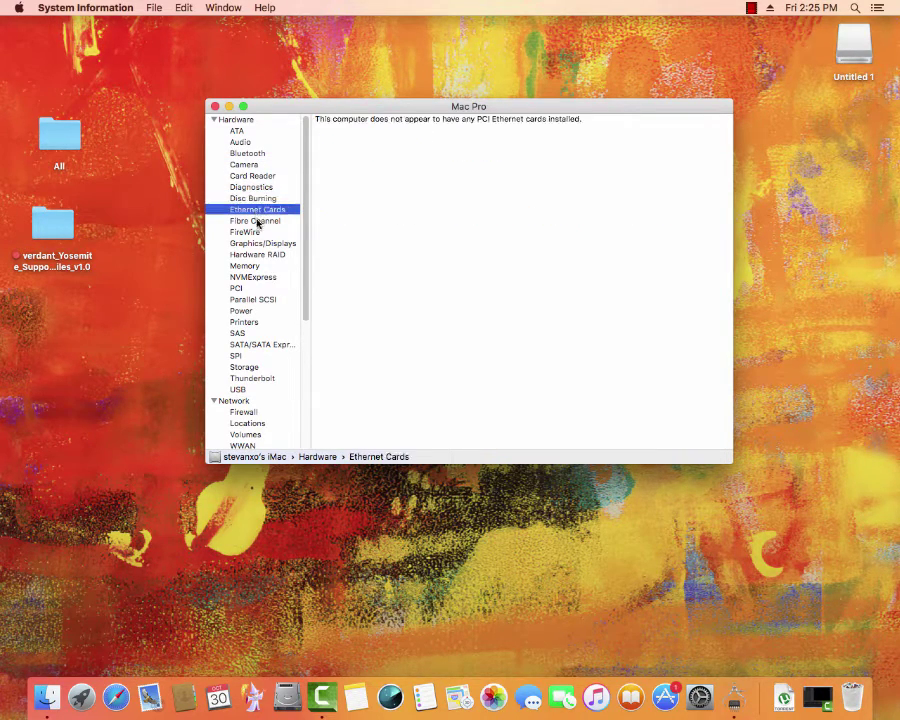
click(256, 221)
click(266, 244)
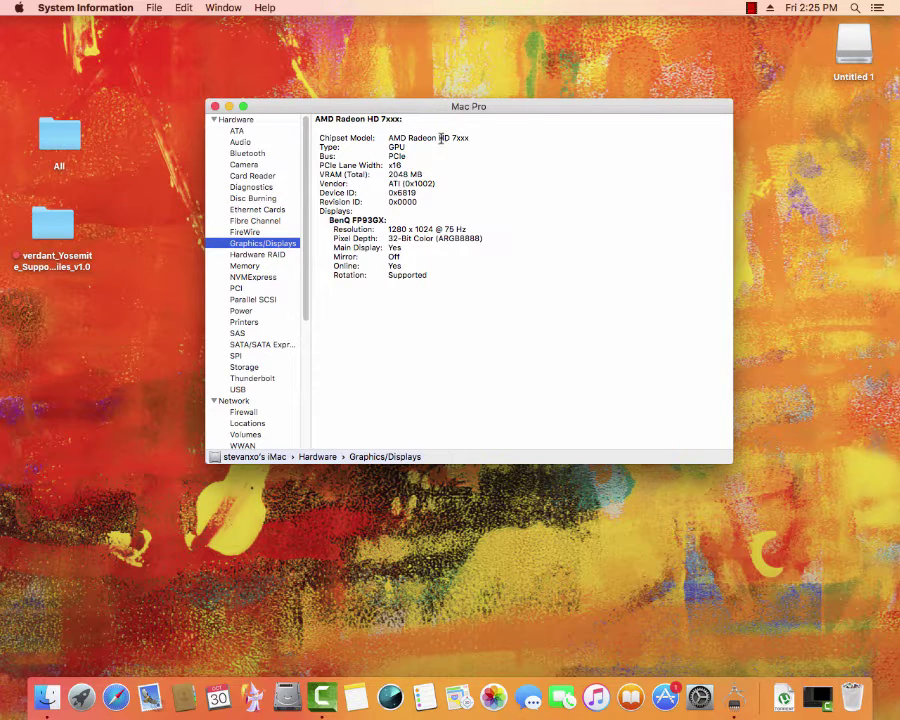
click(262, 256)
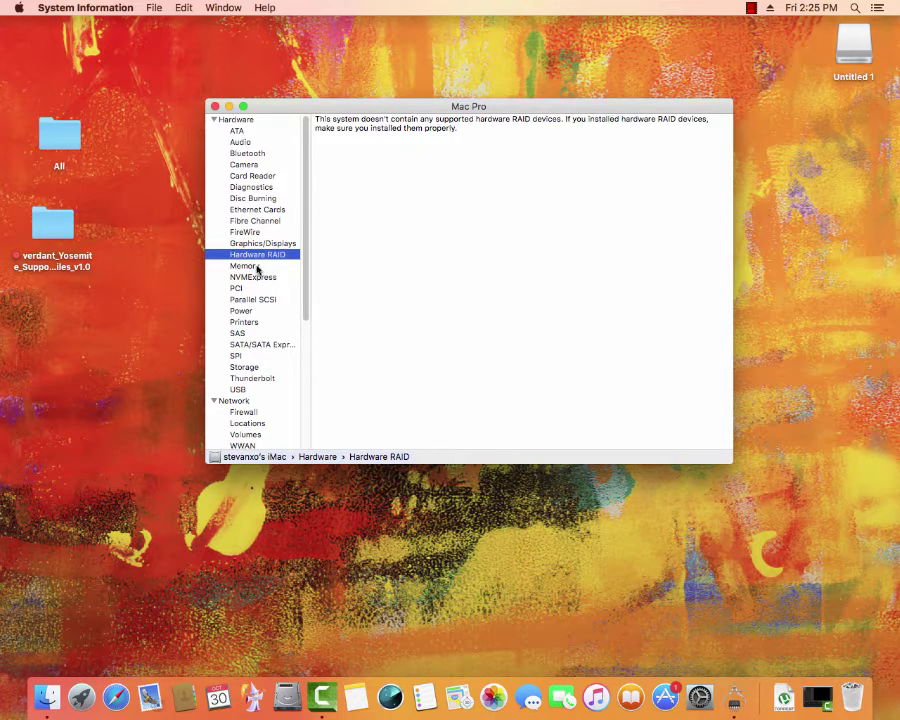
- Check Memory, NVMExpress, PCI, Power, Printers and SAS, ending on SATA drives
click(257, 267)
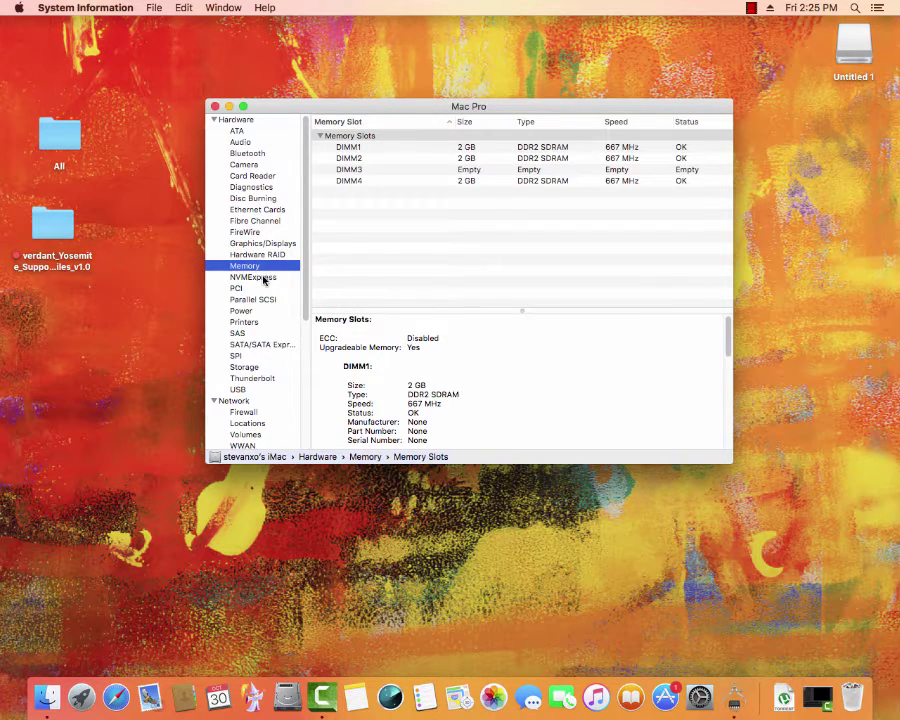
click(264, 279)
click(252, 290)
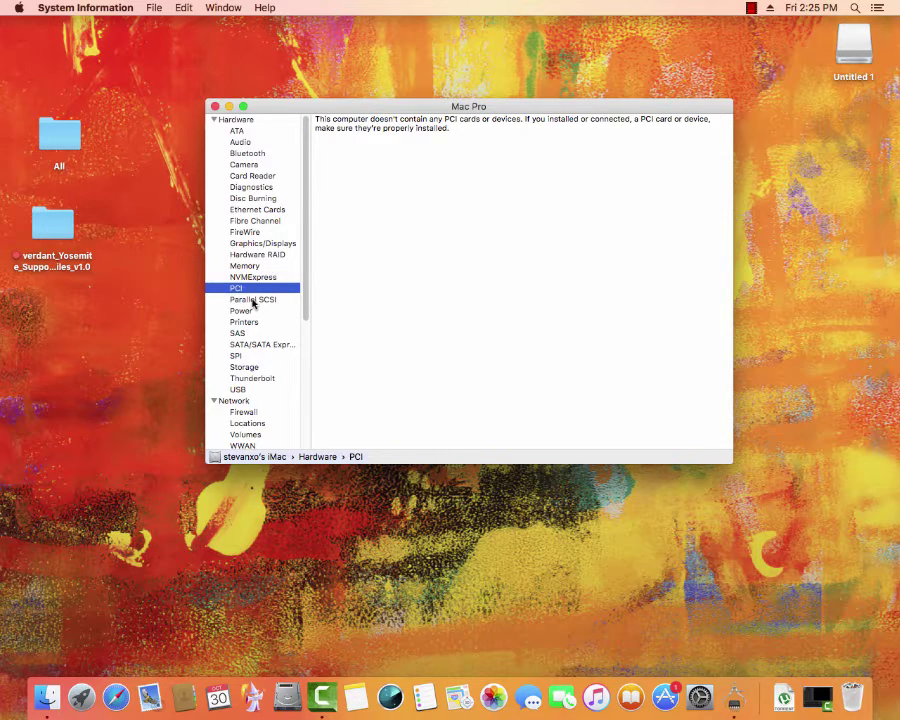
click(253, 300)
click(250, 322)
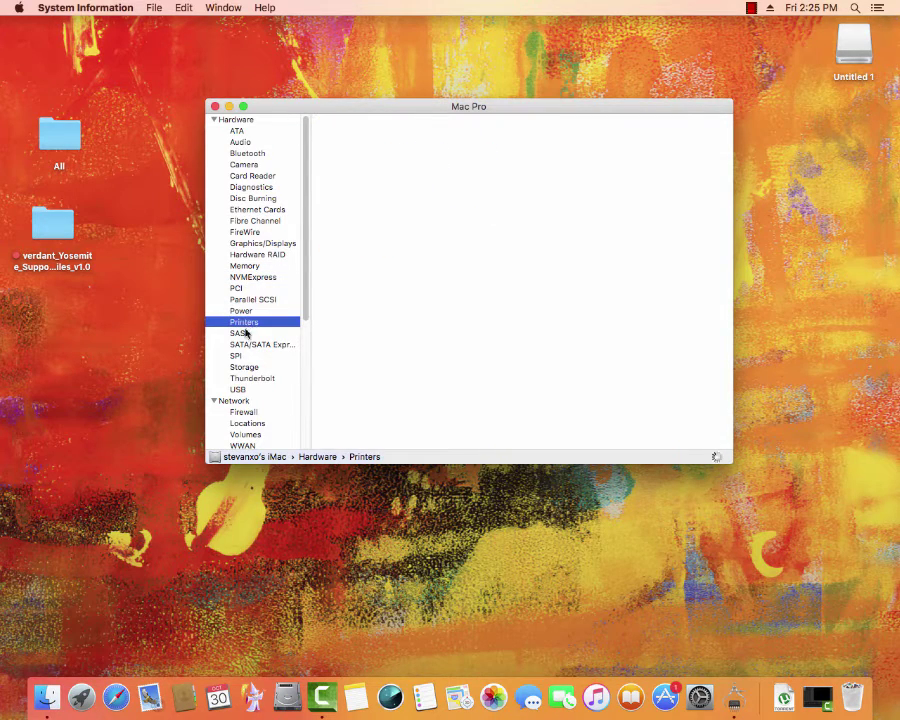
click(240, 333)
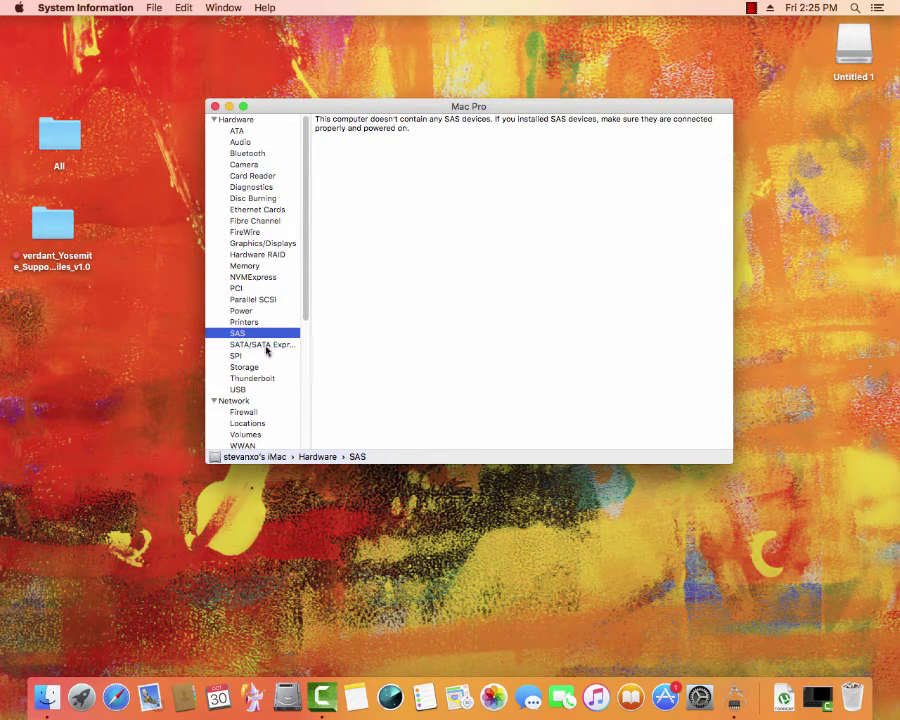
click(265, 345)
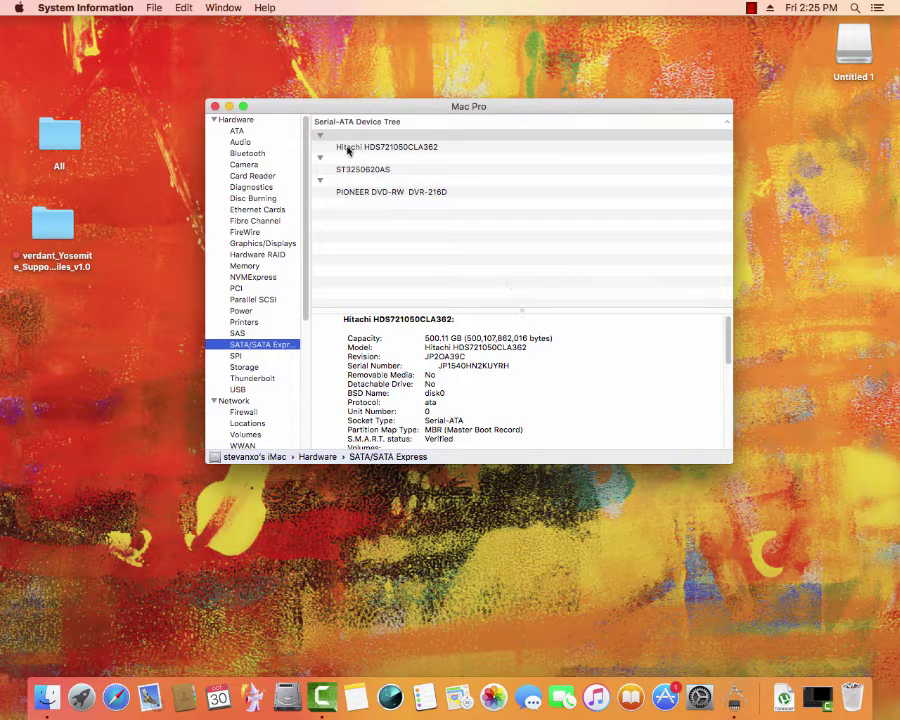
- Collapse the Hitachi branch and review the ST3250620AS drive's details
click(321, 137)
click(366, 170)
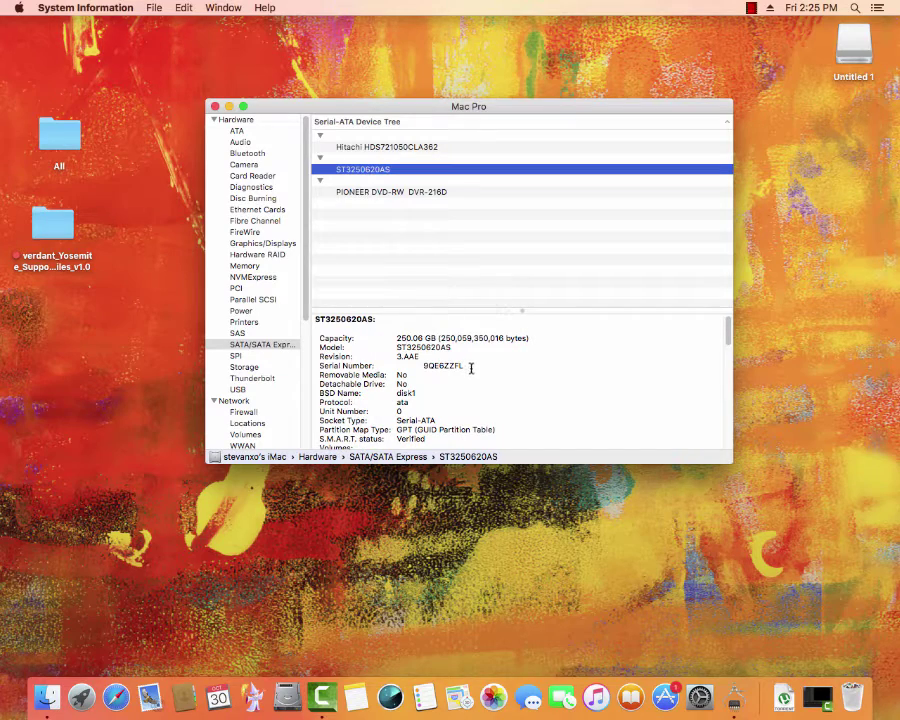
scroll(470, 362, down, 1)
scroll(472, 358, down, 3)
scroll(472, 358, down, 5)
scroll(472, 358, down, 2)
scroll(472, 358, down, 3)
scroll(472, 358, down, 1)
scroll(472, 358, down, 1)
scroll(472, 358, down, 3)
scroll(472, 358, down, 2)
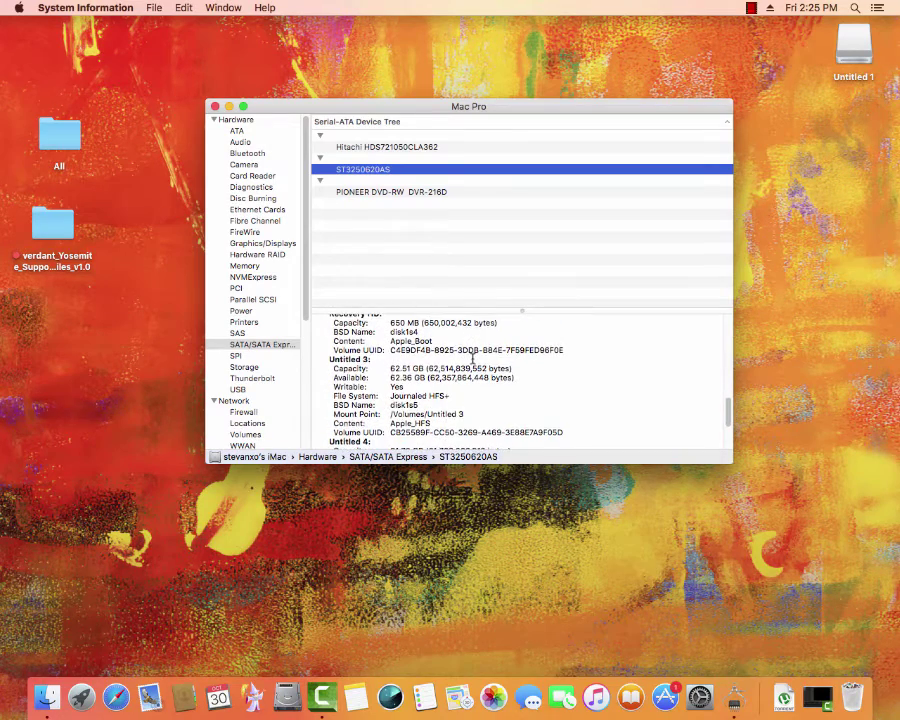
scroll(472, 360, down, 1)
scroll(472, 358, down, 2)
scroll(472, 358, down, 2)
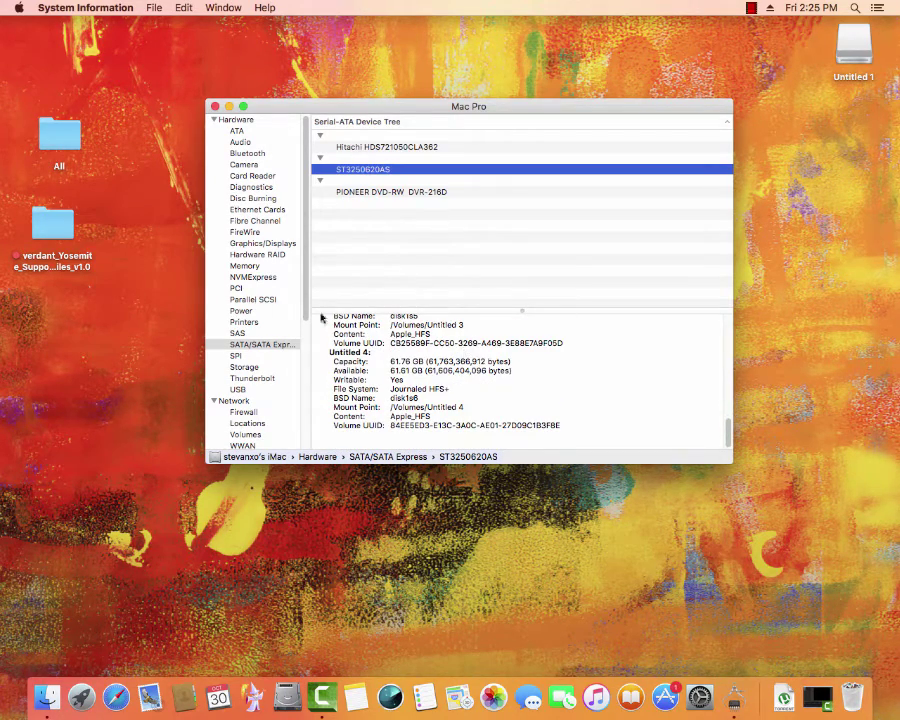
- List the USB devices and view the DataTraveler 108 and Usb Mouse details
click(237, 389)
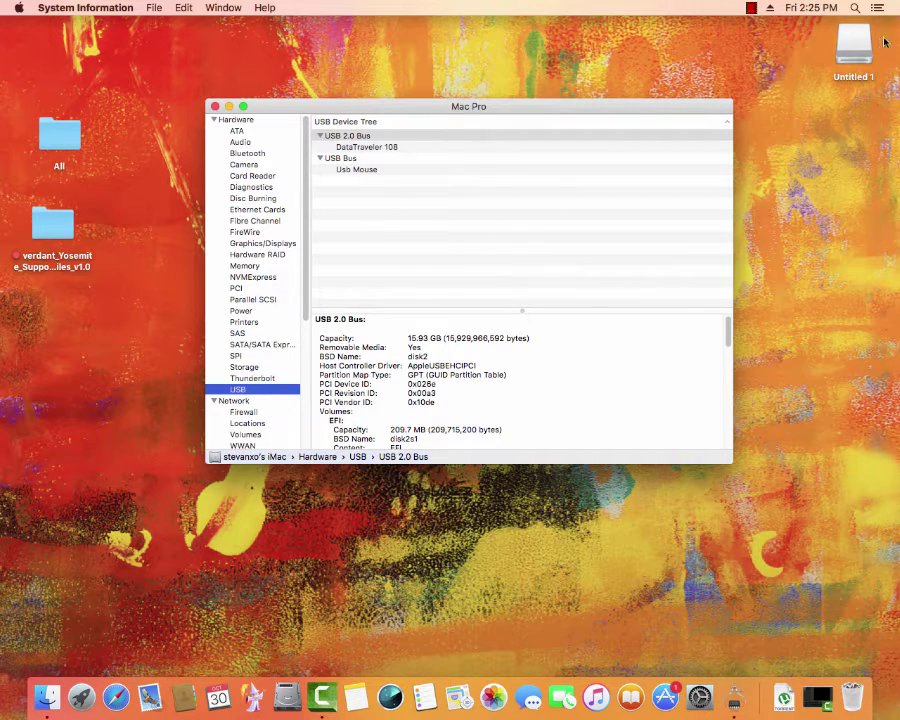
click(367, 148)
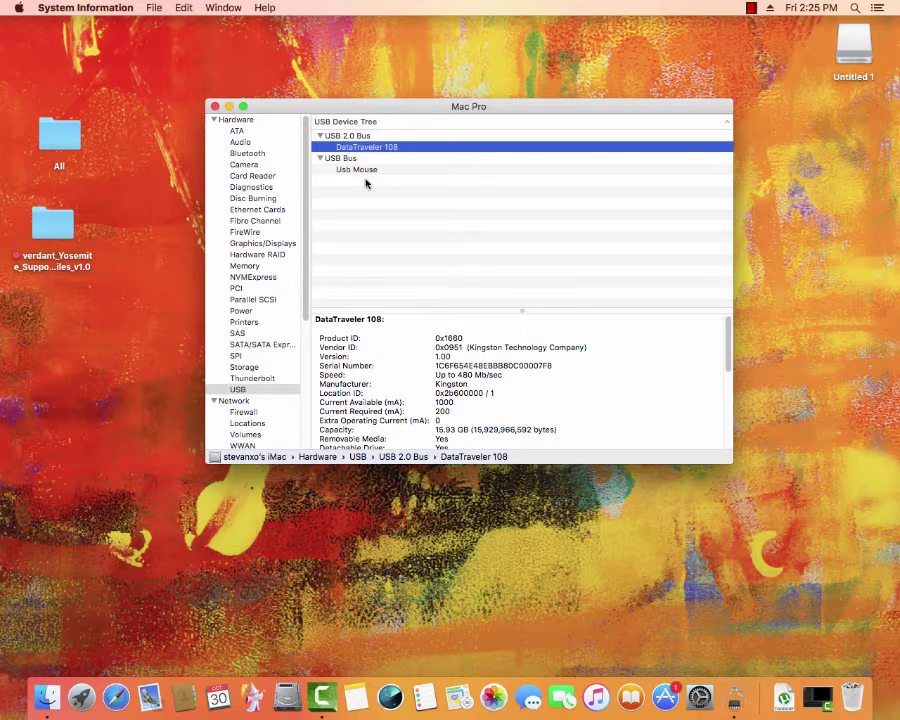
click(364, 171)
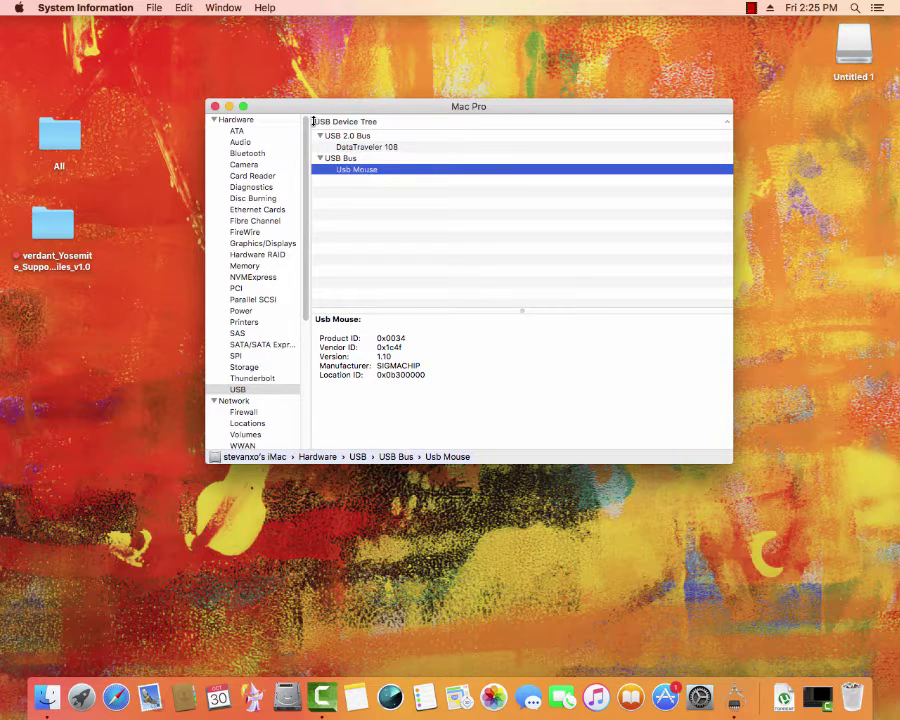
- Close both info windows, glance at Launchpad and Mission Control, then return to the desktop
click(214, 106)
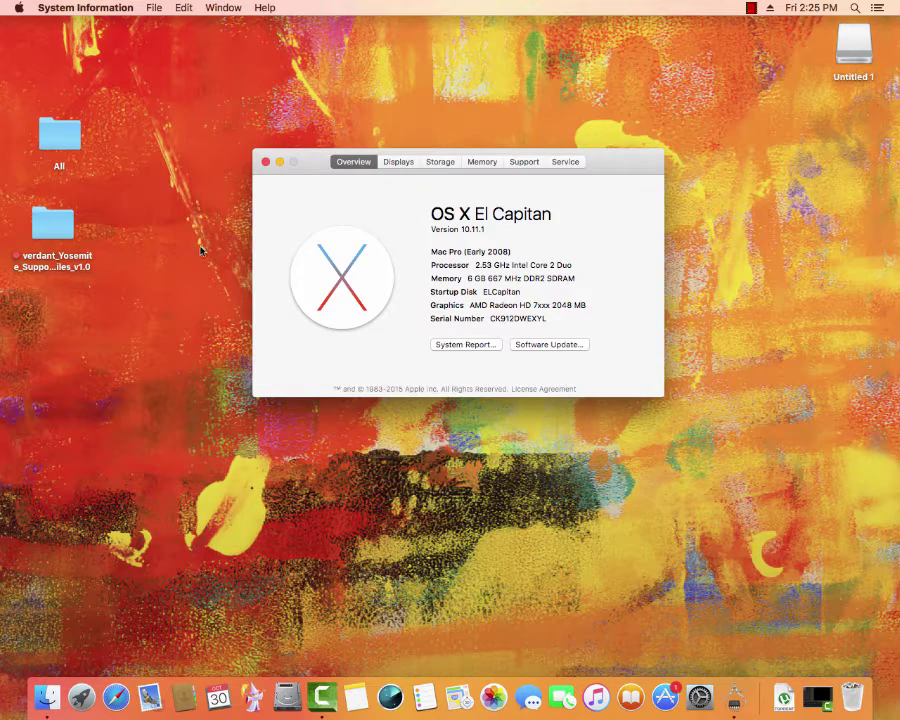
click(266, 155)
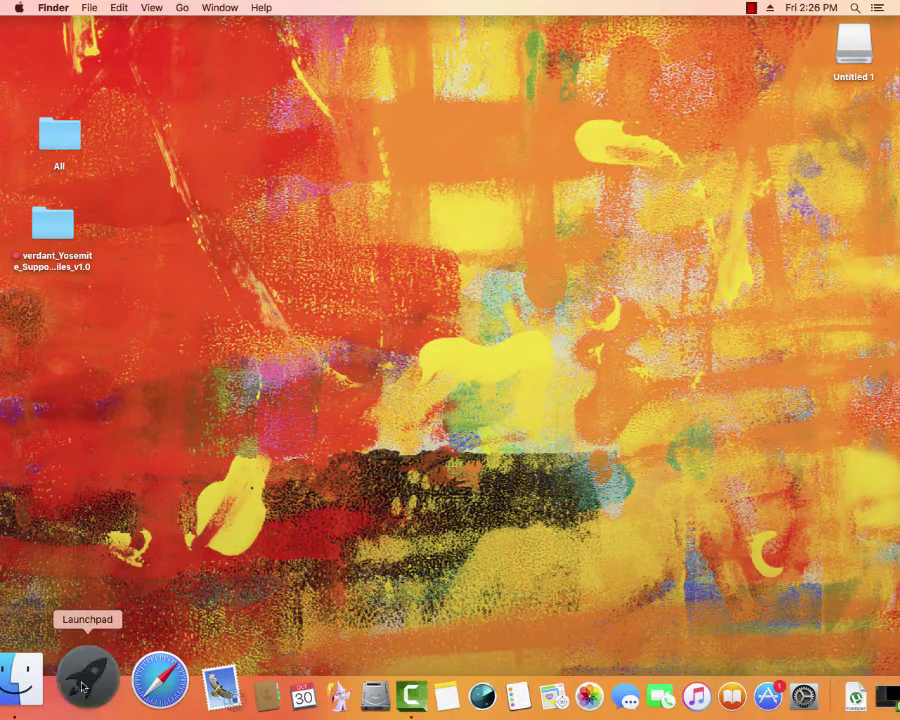
click(85, 685)
scroll(440, 520, right, 3)
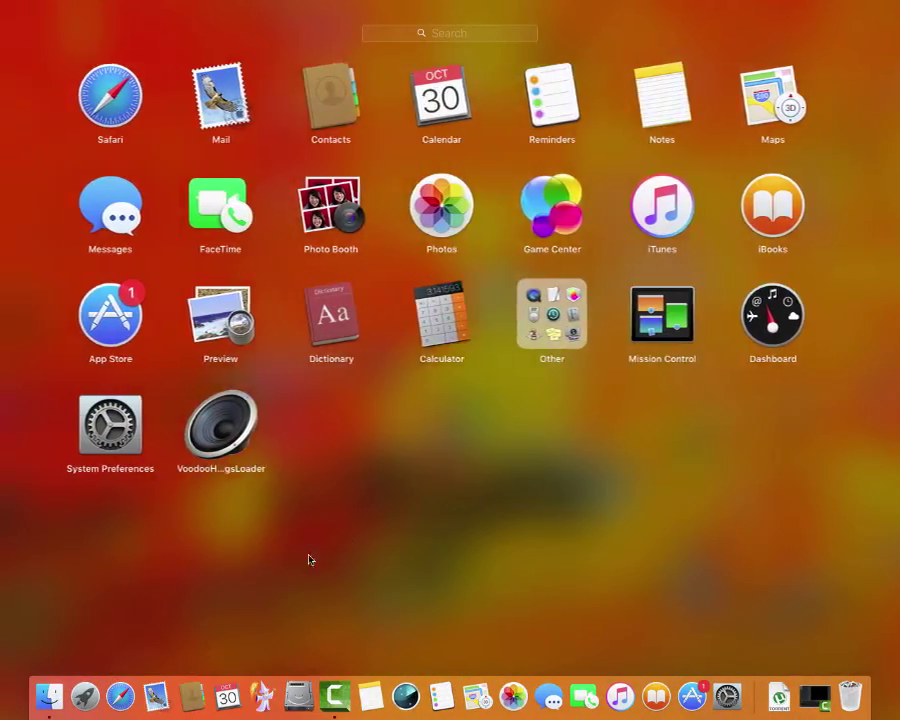
scroll(420, 580, left, 3)
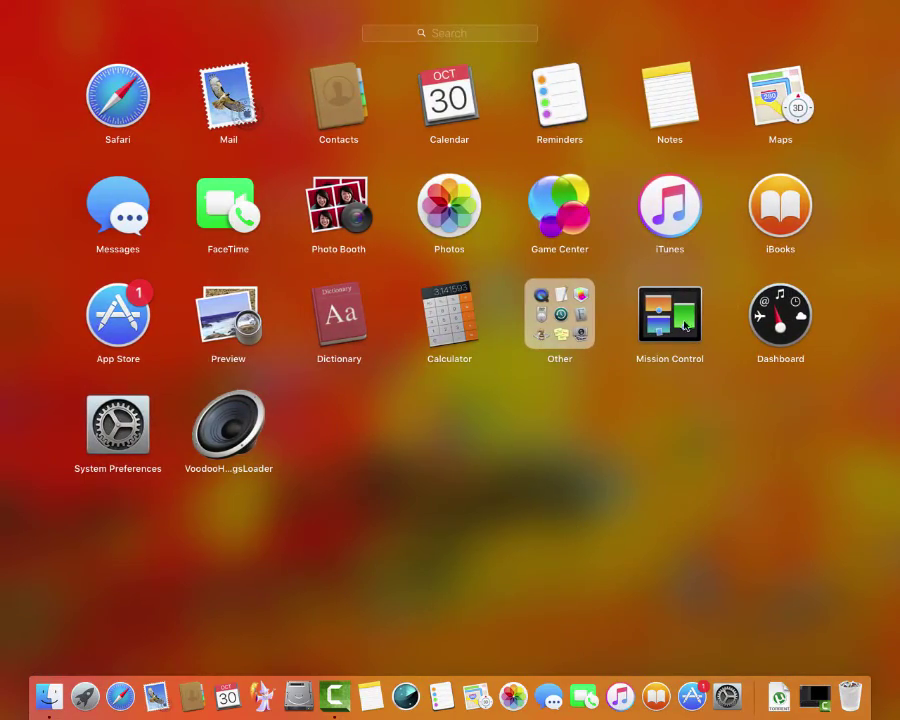
click(676, 318)
click(475, 154)
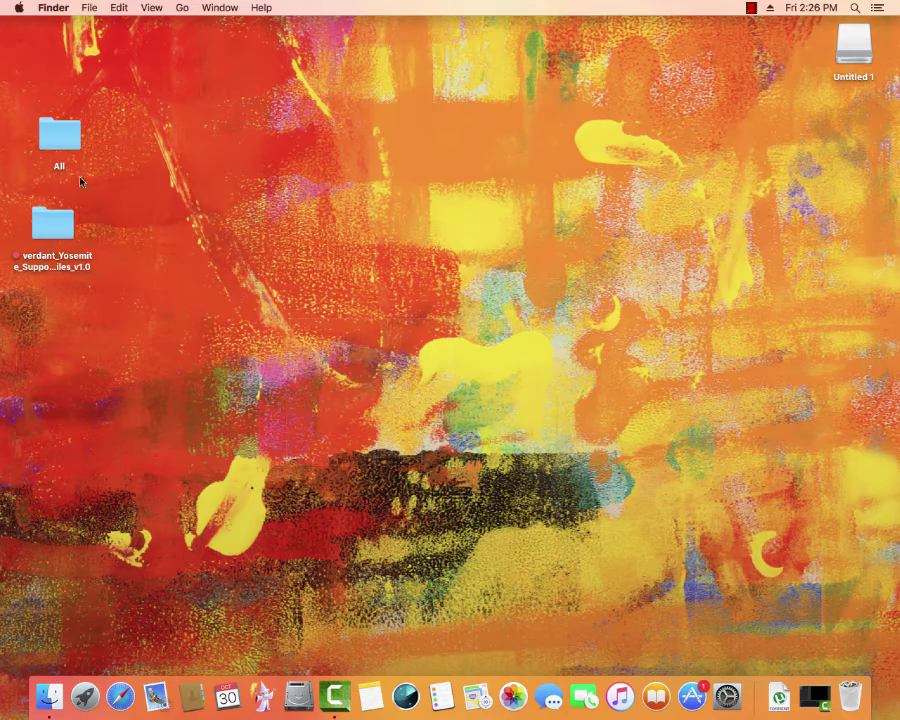
- Move the verdant Yosemite support files folder slightly down on the desktop
mouse_move(55, 224)
mouse_down()
mouse_move(137, 275)
mouse_move(74, 244)
mouse_up()
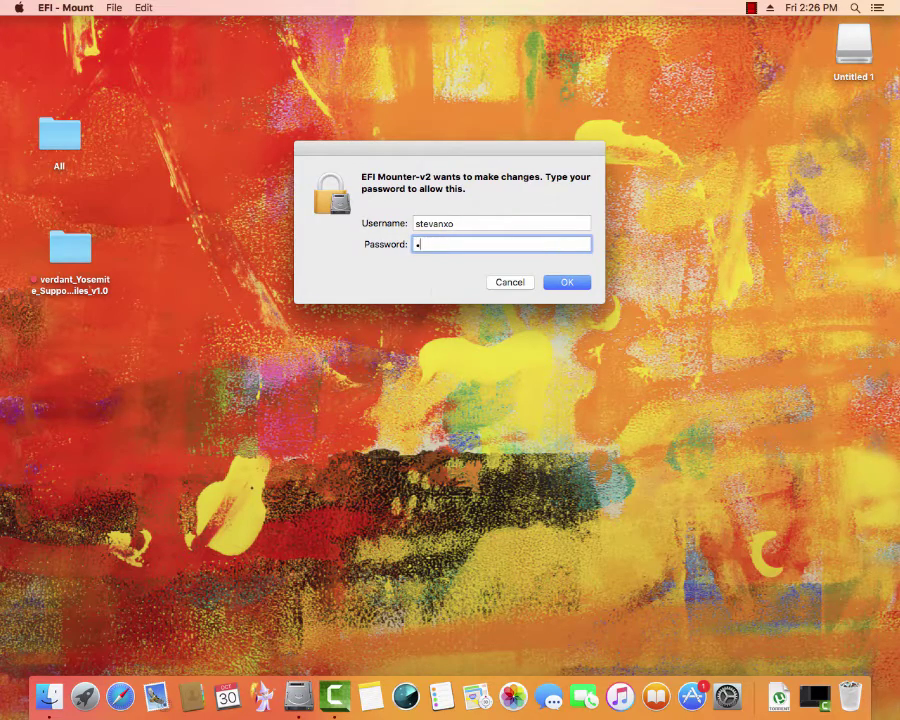
- Authorize EFI Mounter with the password and mount the disk2s1 EFI partition
key(Return)
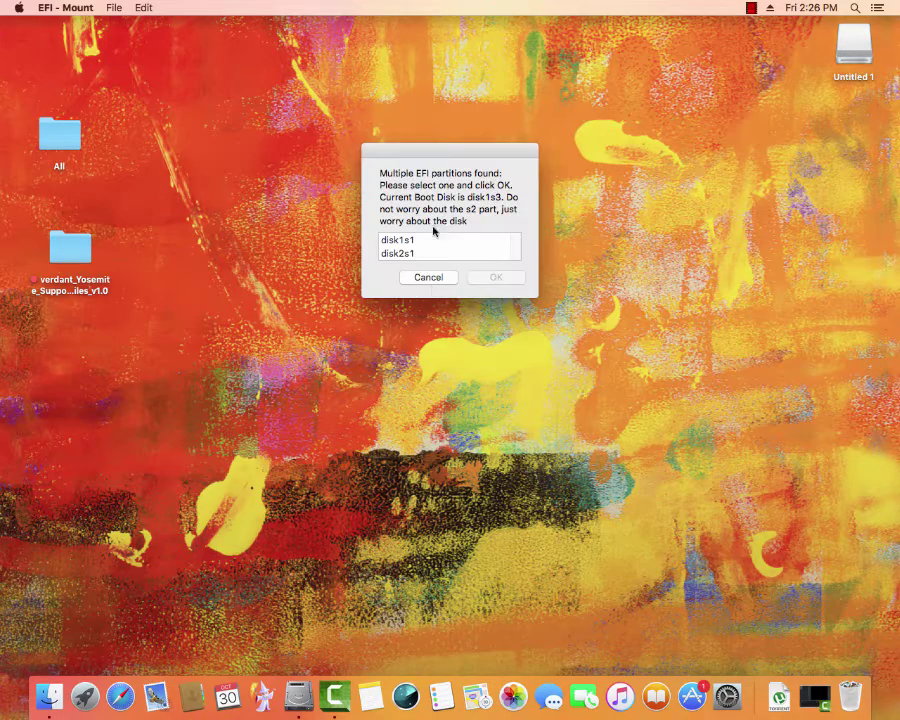
click(399, 253)
click(495, 278)
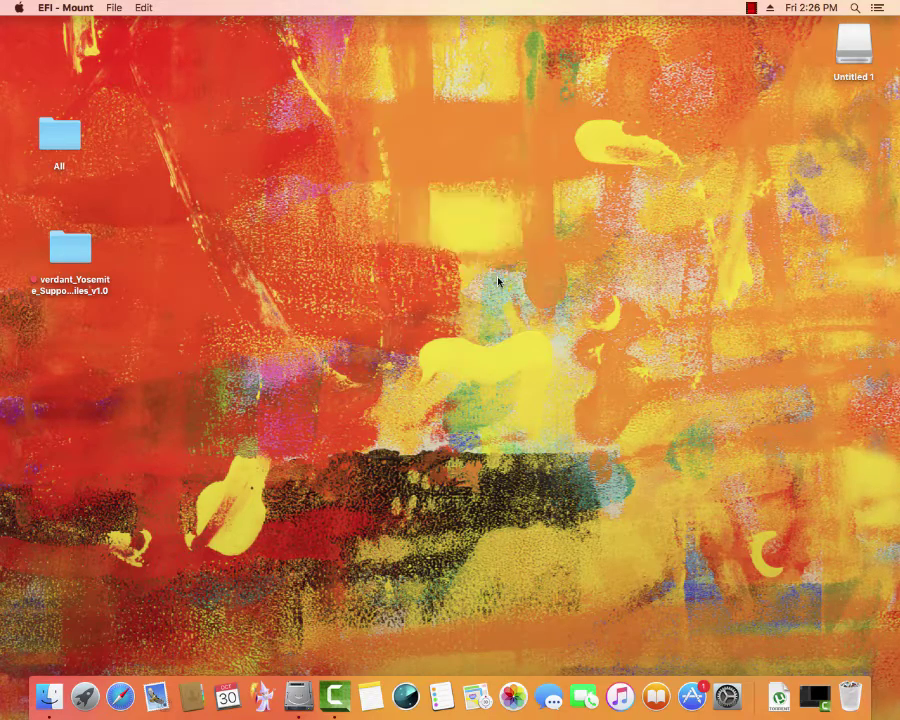
click(424, 269)
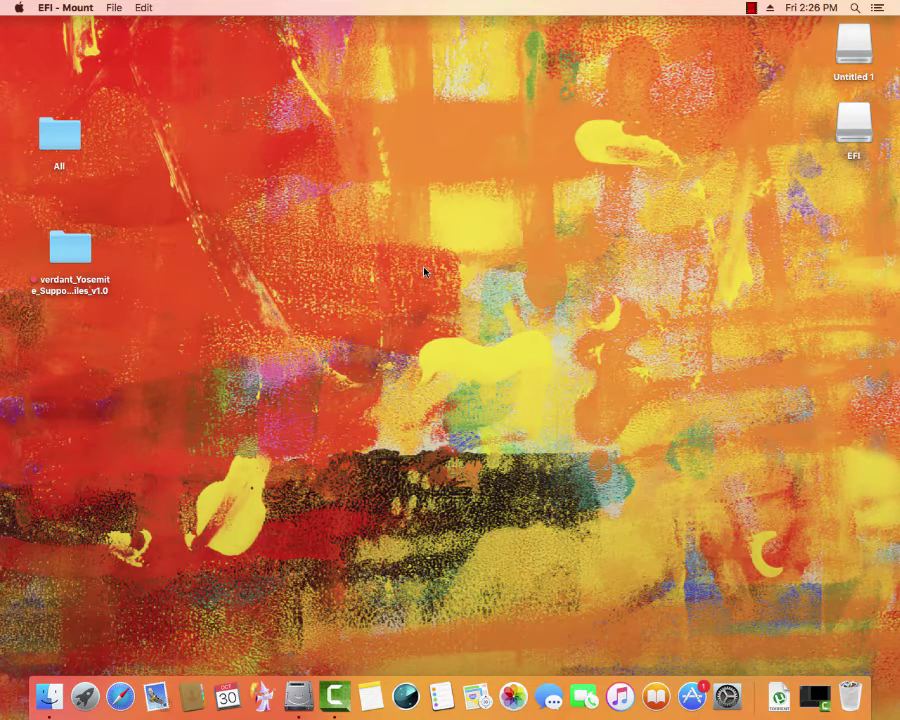
- Open the mounted EFI volume and drill through EFI, CLOVER and kexts into 10.11
click(855, 126)
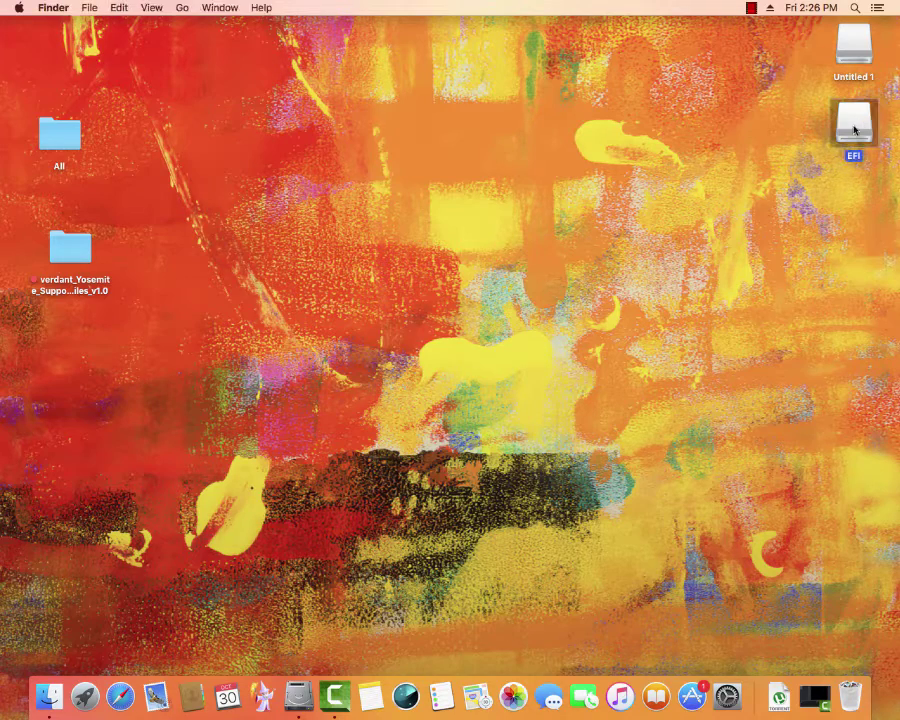
double_click(855, 128)
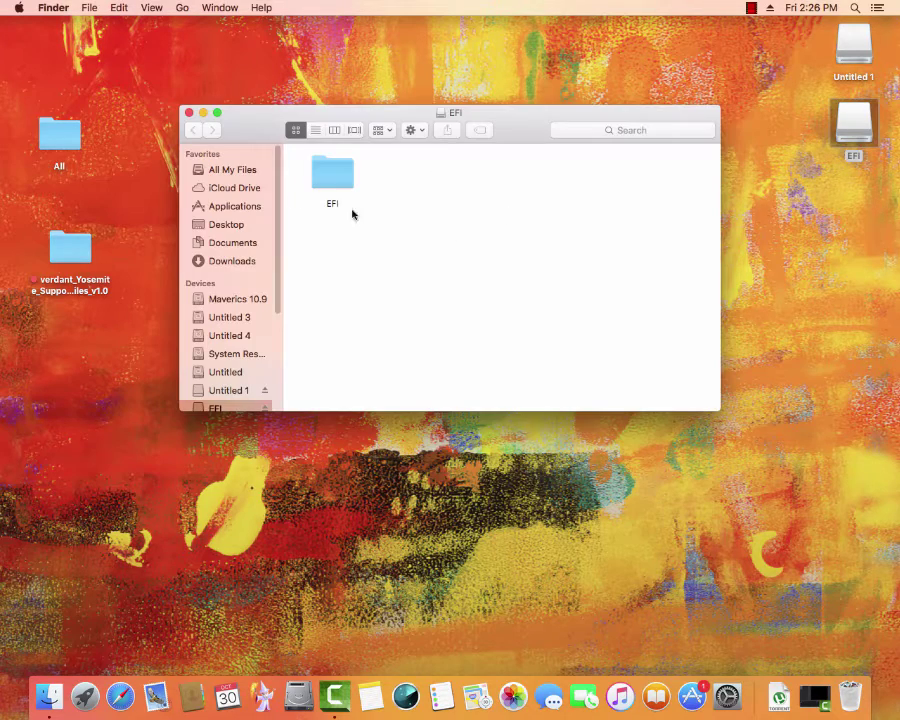
double_click(334, 178)
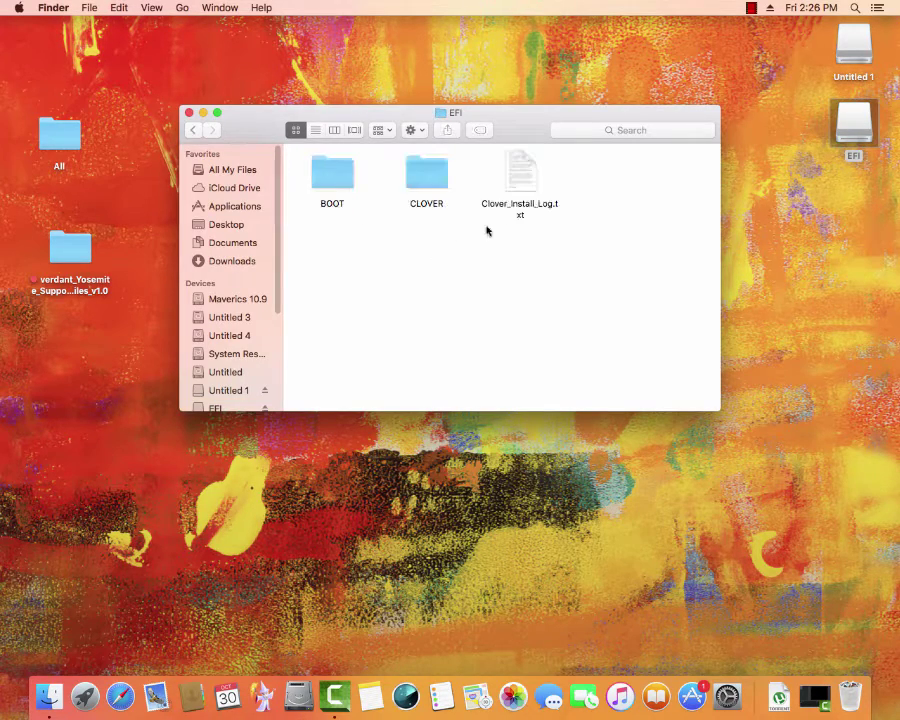
double_click(426, 177)
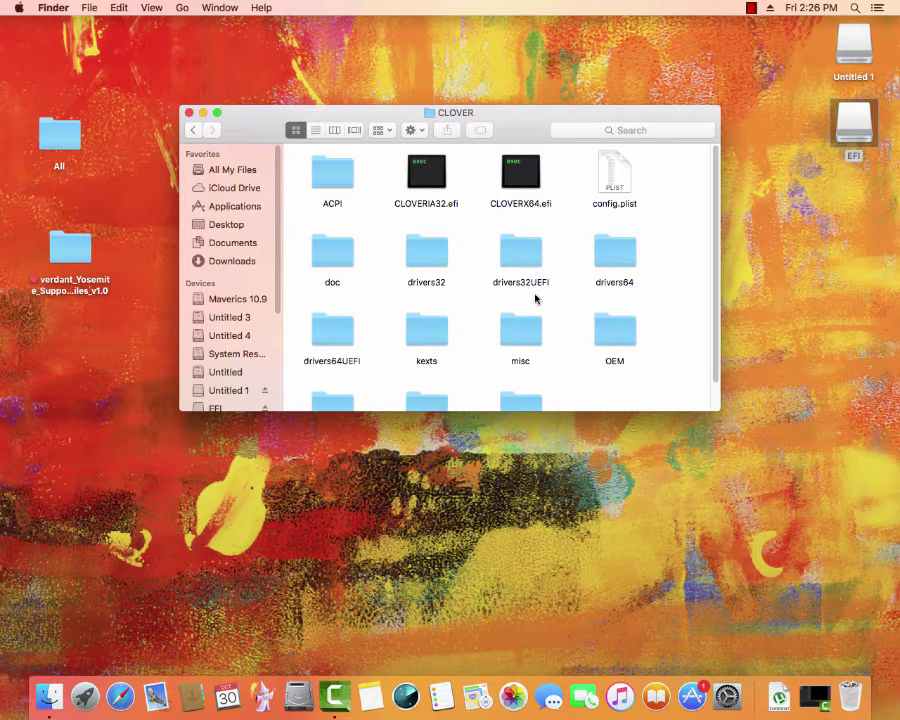
scroll(503, 304, down, 3)
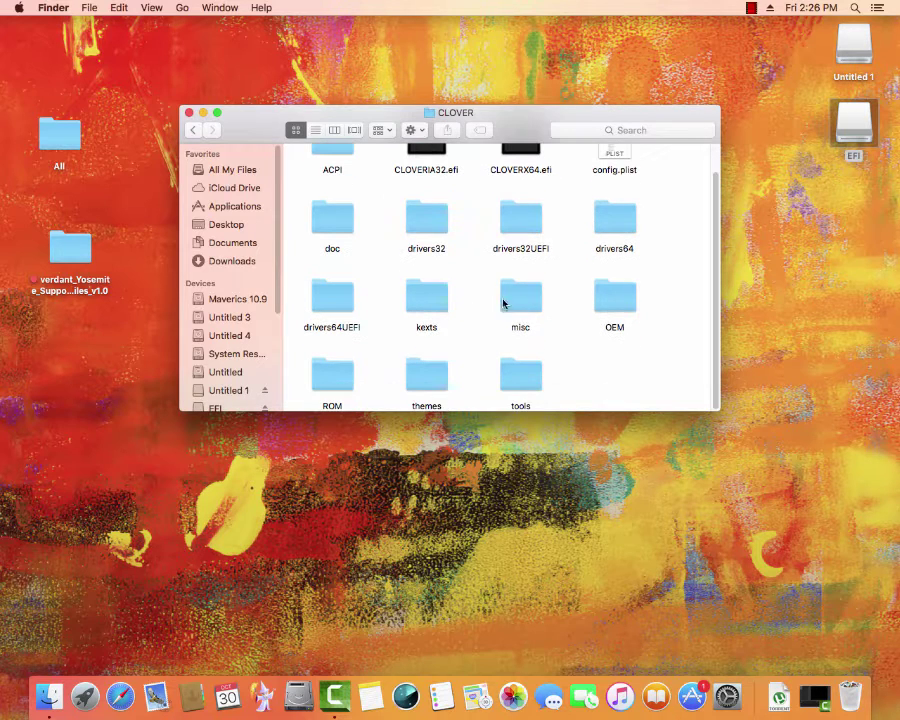
double_click(427, 298)
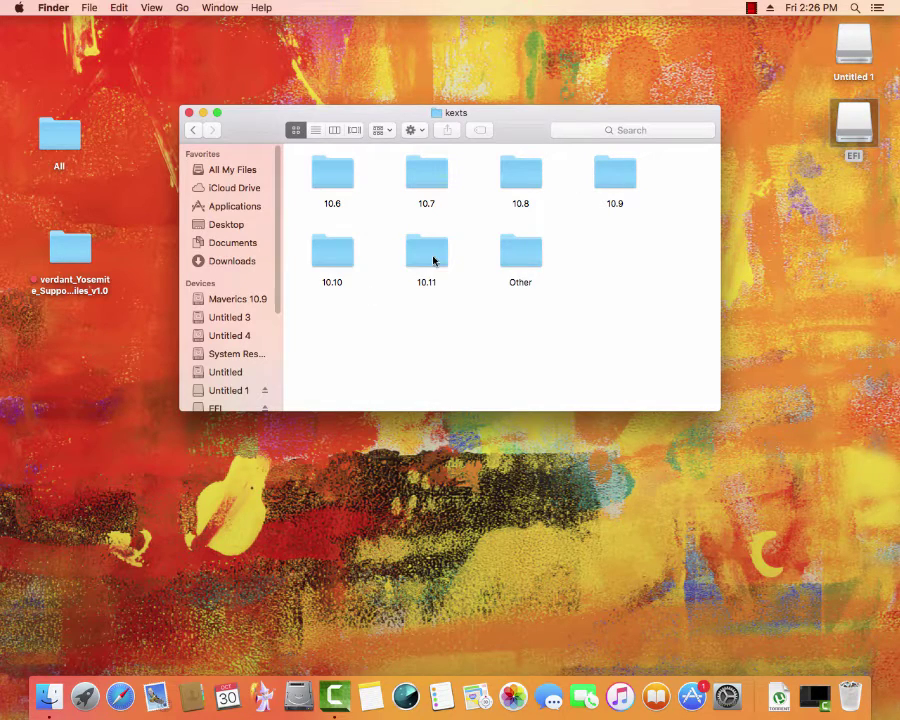
double_click(427, 255)
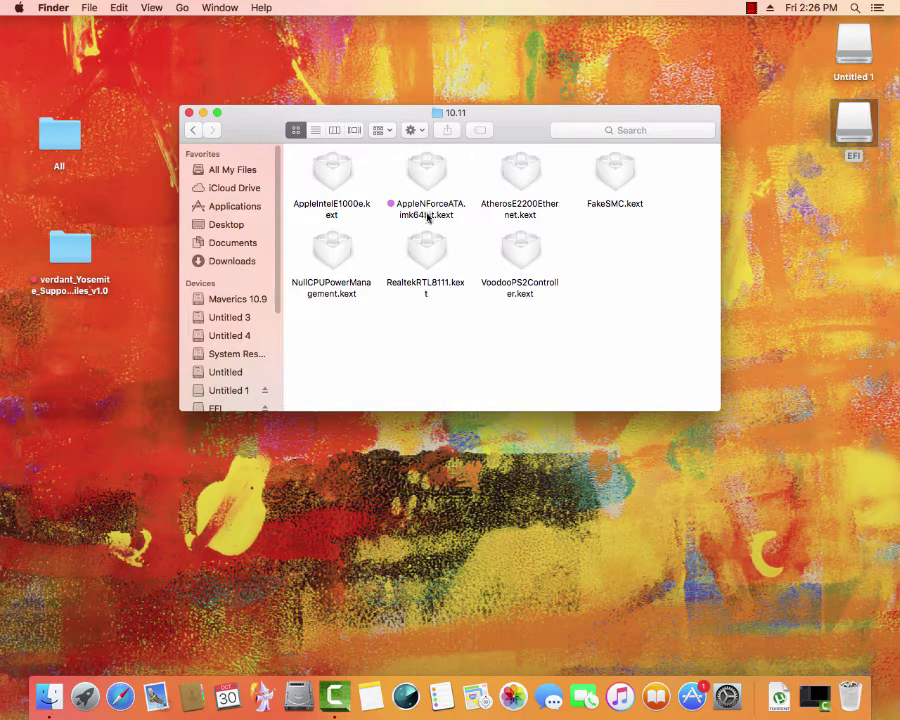
- Open the 64bit Kexts for Sys_Lib_Extensions folder inside verdant_Yosemite_Support_Files_v1.0
double_click(72, 251)
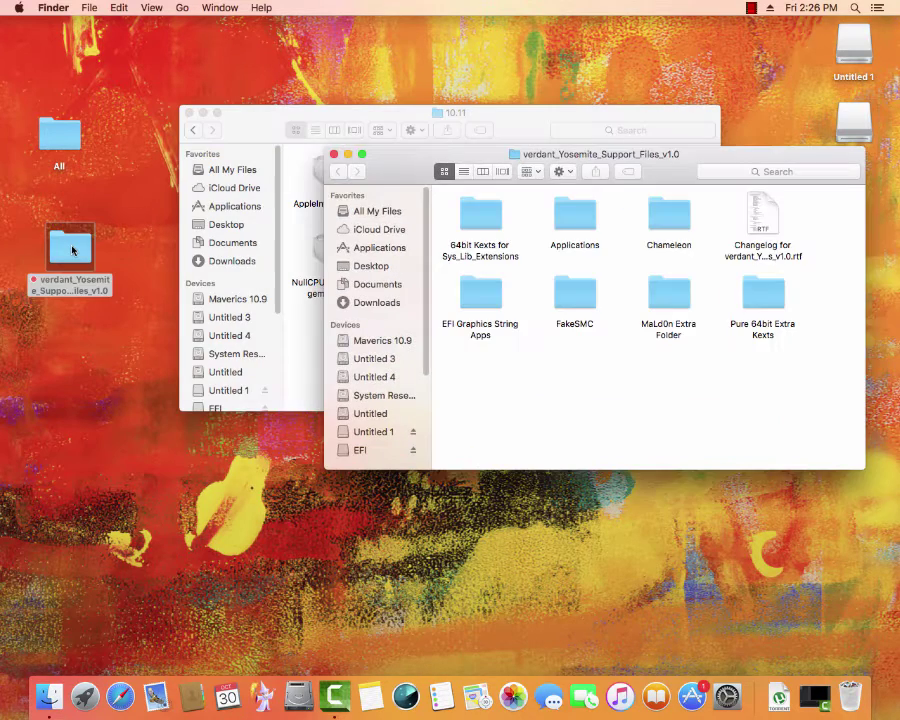
double_click(481, 215)
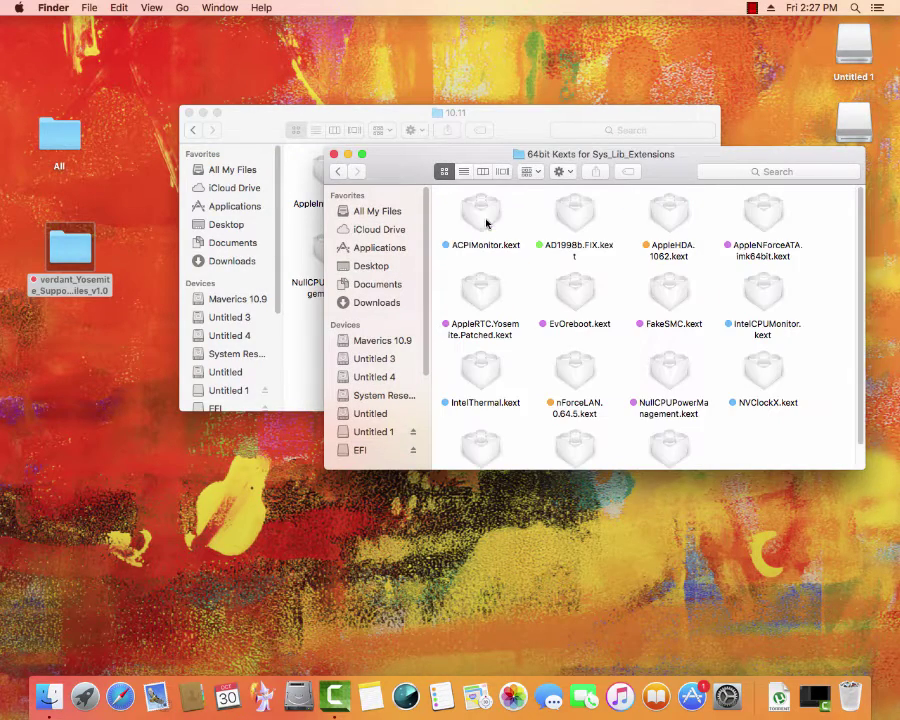
scroll(662, 356, down, 2)
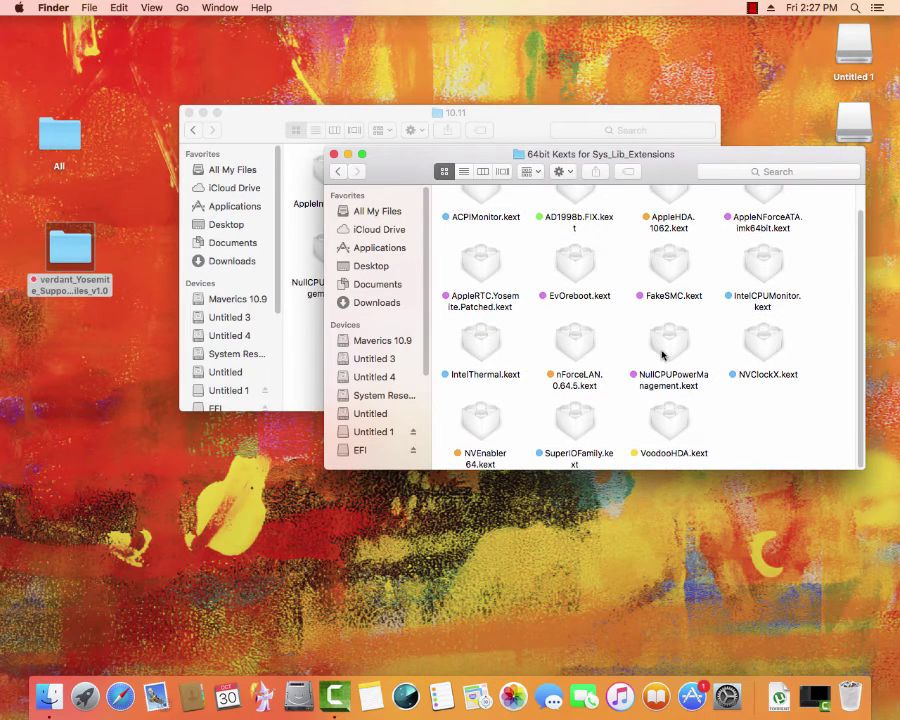
scroll(649, 347, up, 1)
scroll(649, 347, up, 2)
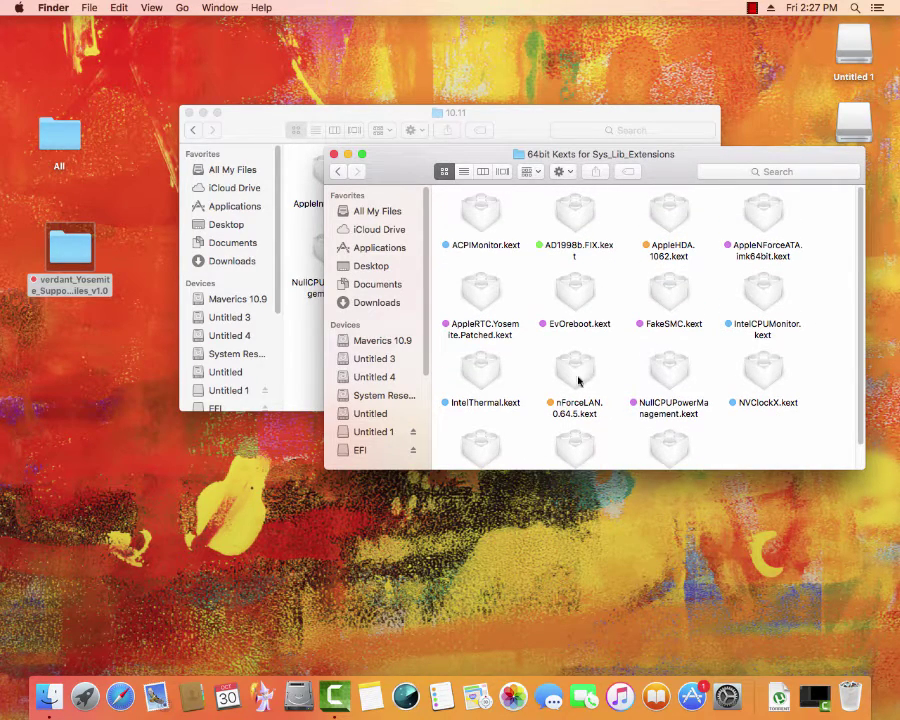
scroll(550, 380, down, 2)
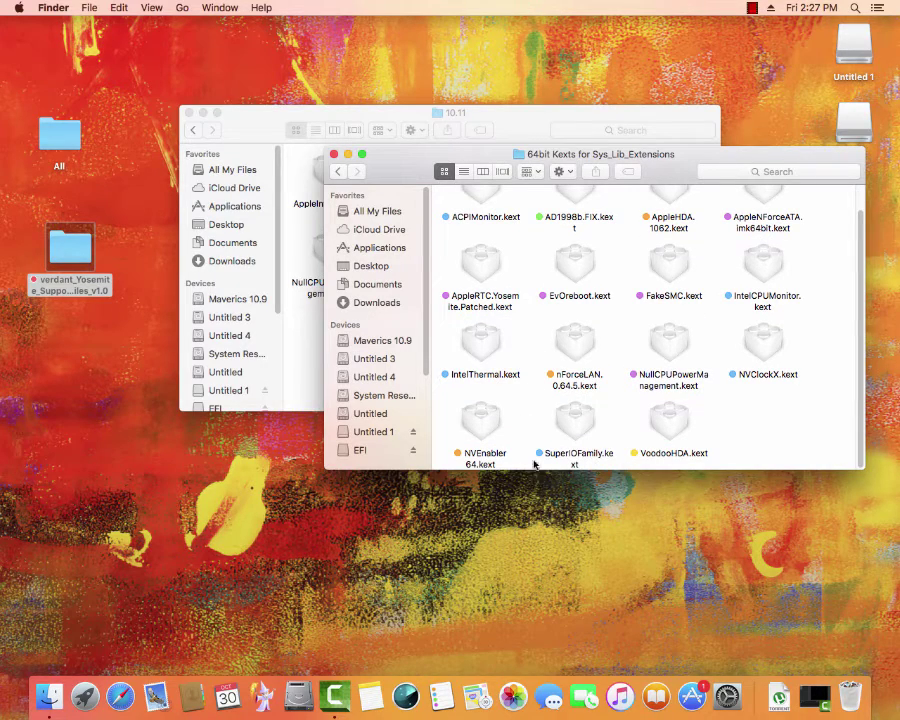
scroll(570, 320, up, 2)
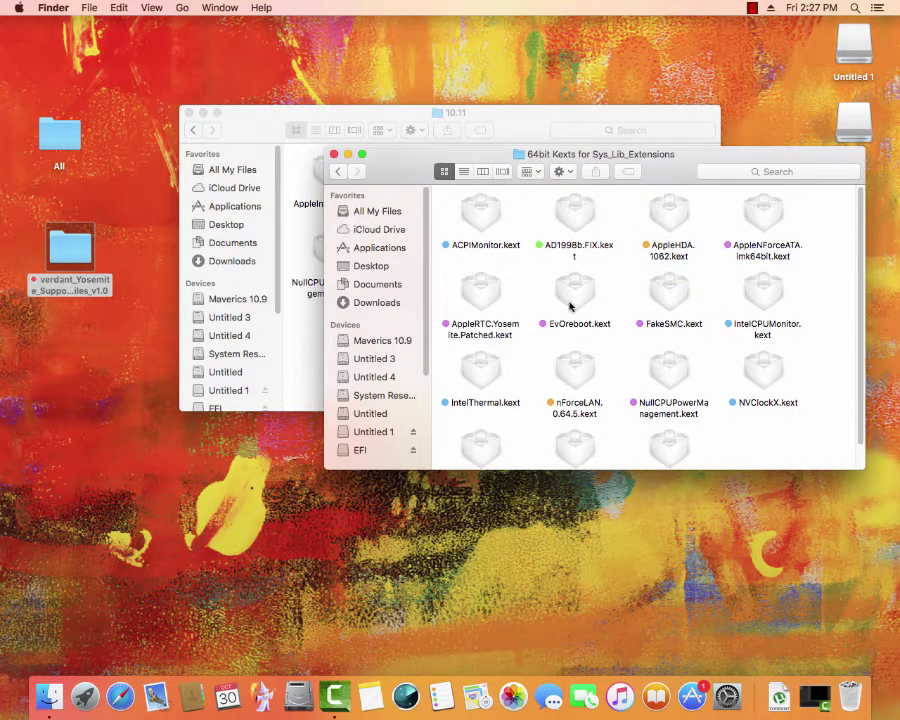
- Copy AppleNForceATA.imk64bit.kext into the Clover 10.11 kexts folder
click(765, 217)
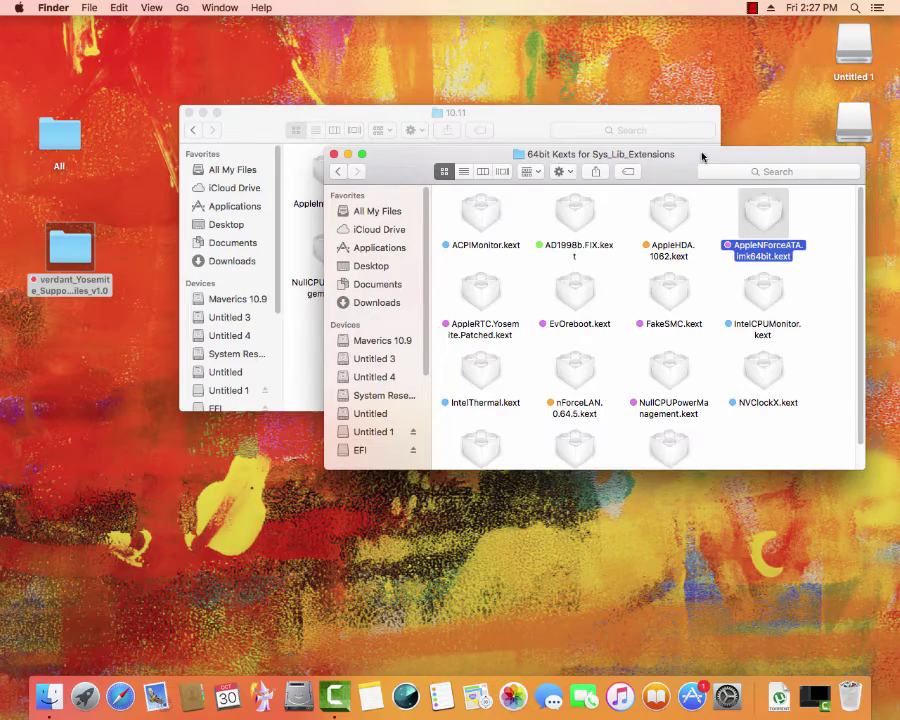
mouse_move(701, 156)
mouse_down()
mouse_move(409, 460)
mouse_move(429, 468)
mouse_up()
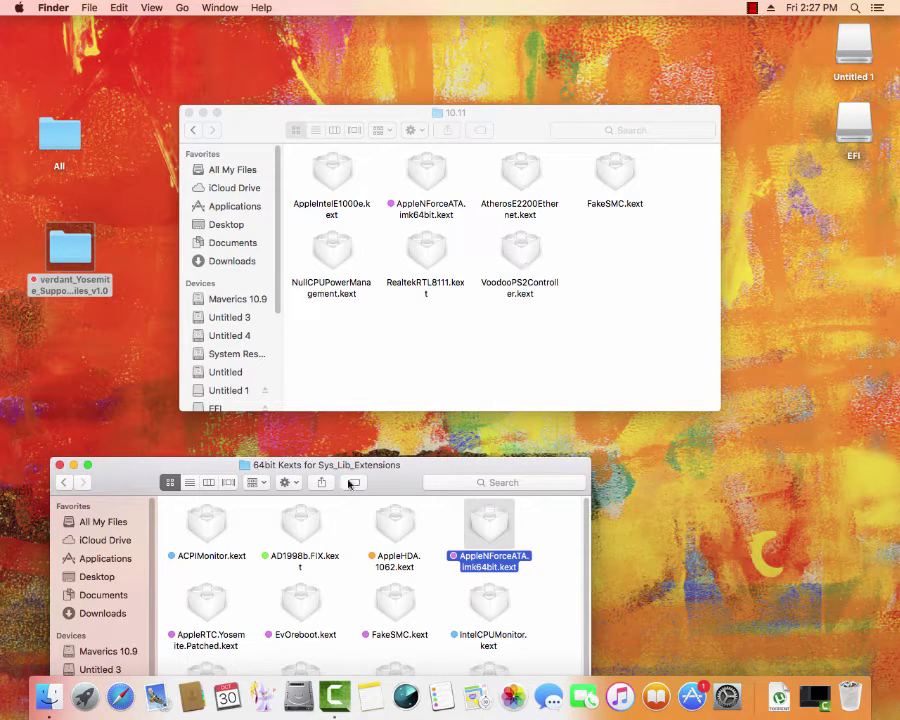
drag(432, 471, 594, 372)
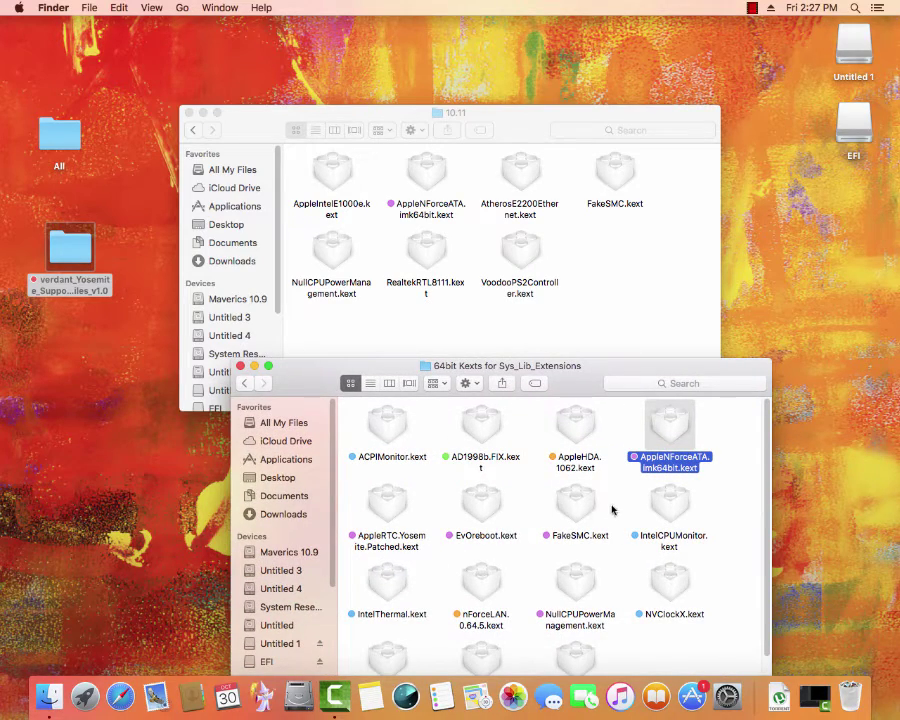
scroll(540, 510, down, 2)
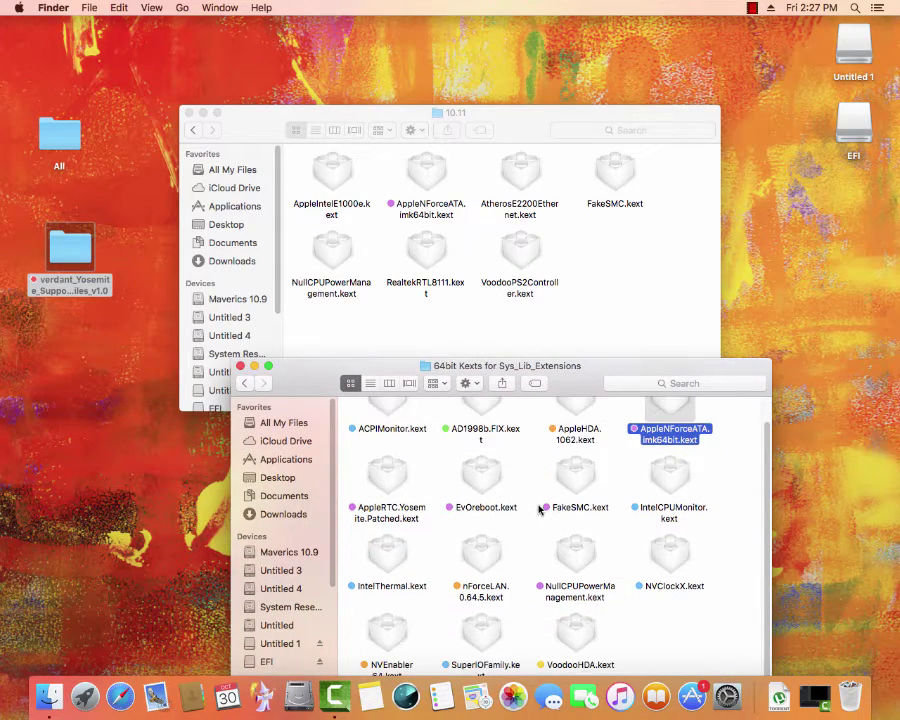
scroll(570, 535, up, 1)
scroll(574, 530, down, 1)
- Close the 64bit Kexts window and look inside the 10.10 kexts folder
click(241, 368)
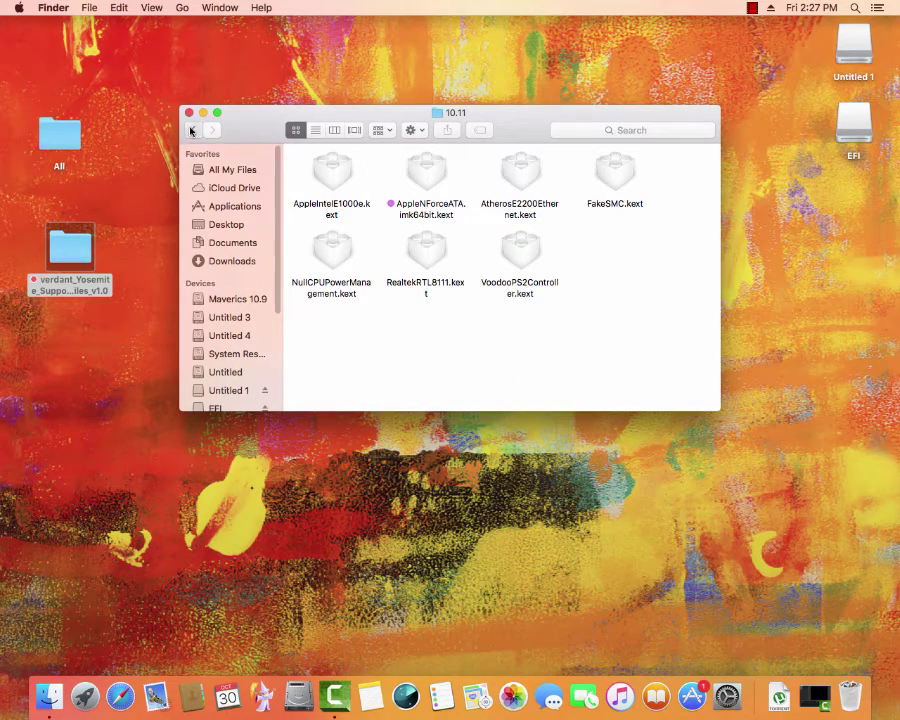
click(191, 131)
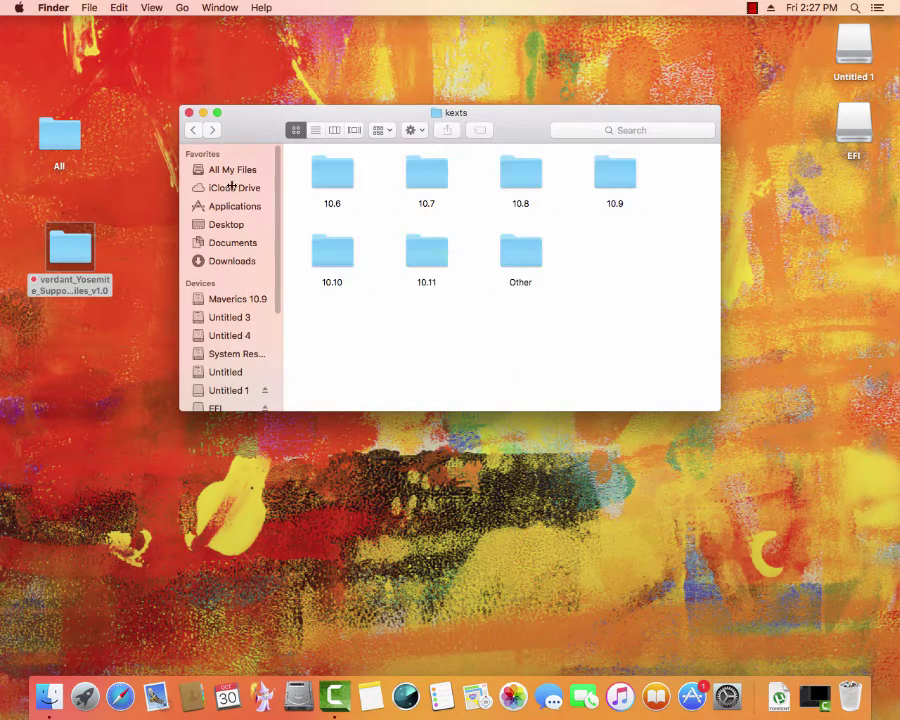
double_click(330, 256)
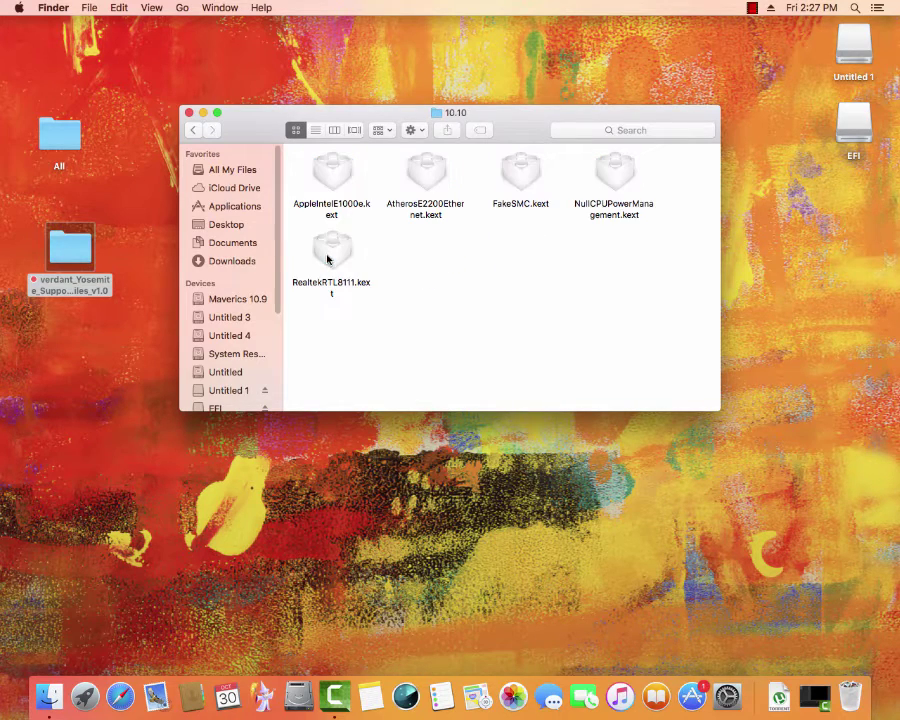
click(193, 133)
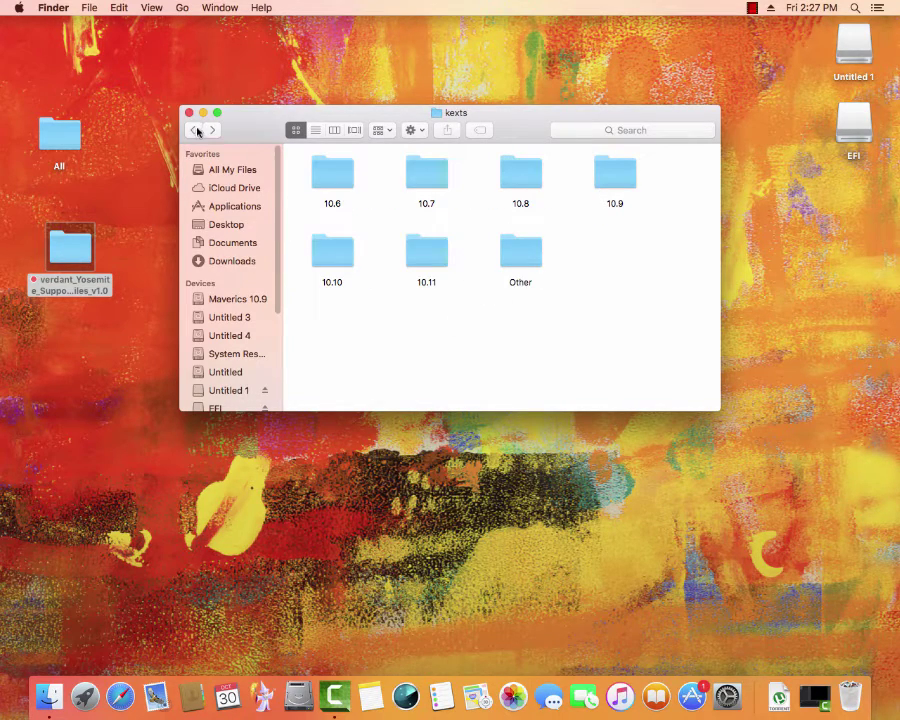
click(194, 131)
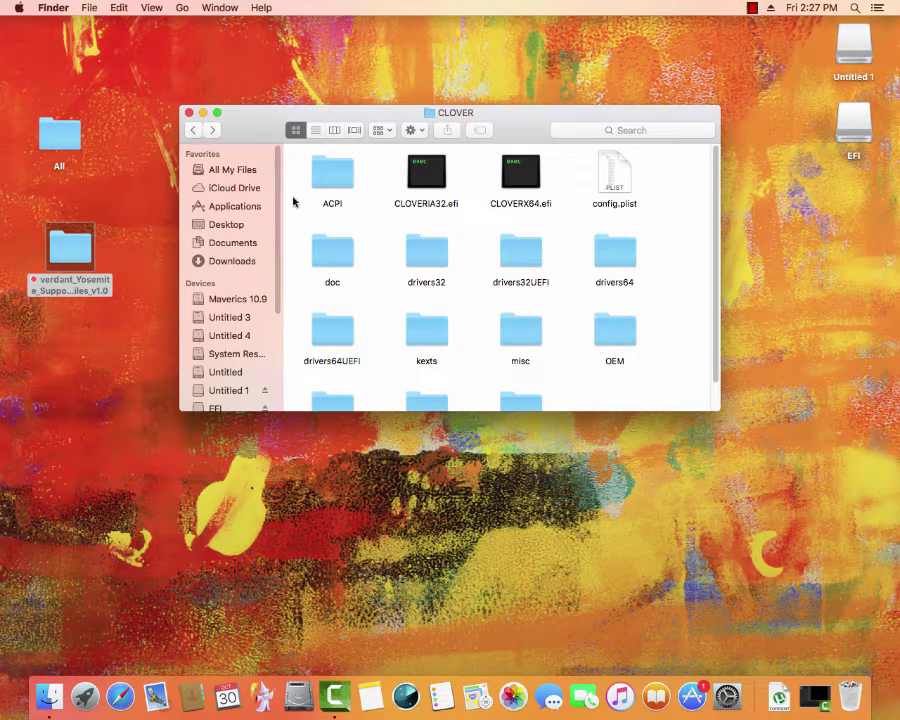
- Back out through CLOVER and EFI to the volume root and close the window
scroll(474, 303, down, 2)
scroll(474, 303, up, 2)
scroll(474, 303, down, 2)
click(194, 131)
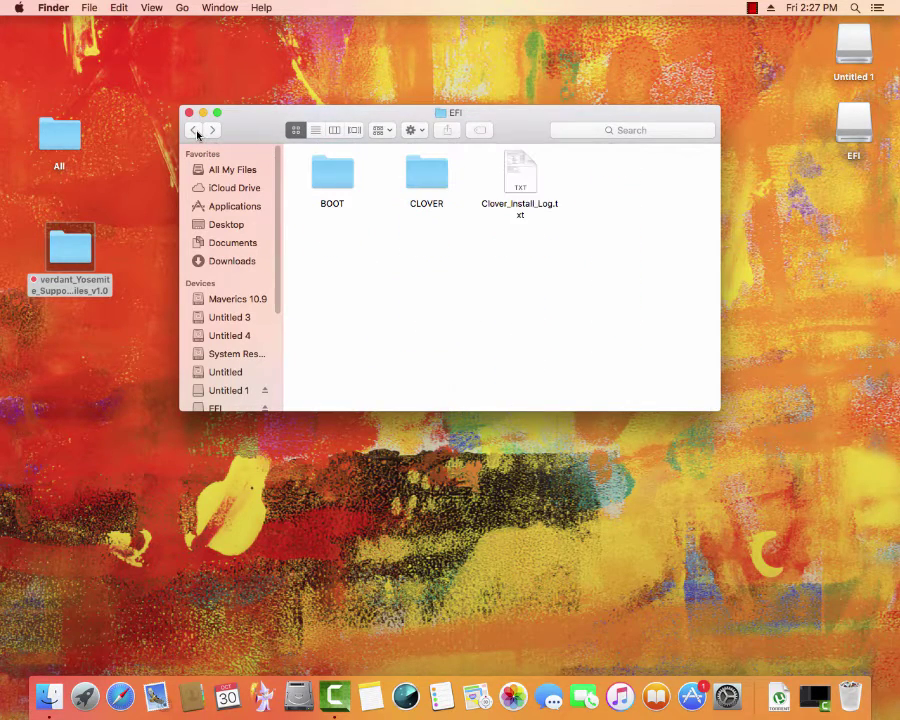
click(195, 131)
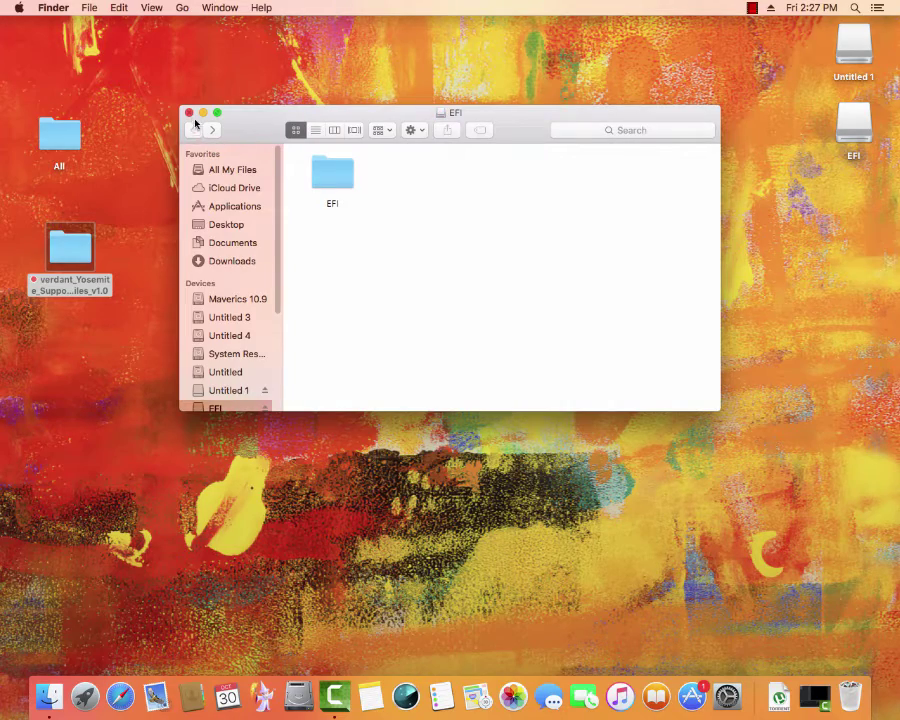
click(190, 114)
click(227, 157)
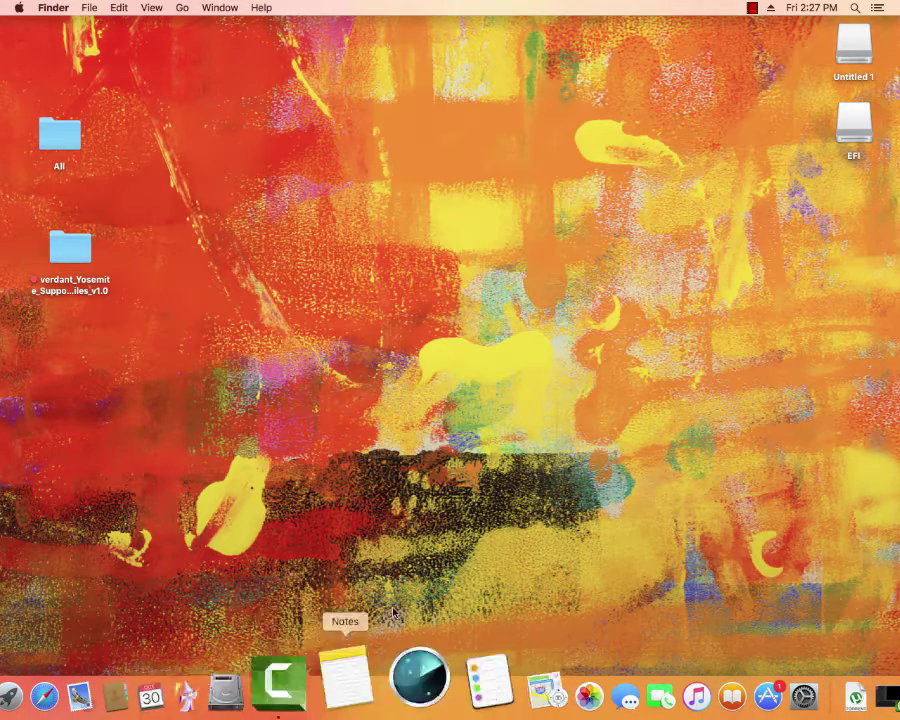
- Eject the EFI volume and confirm Eject All for the rest of its disk
right_click(860, 122)
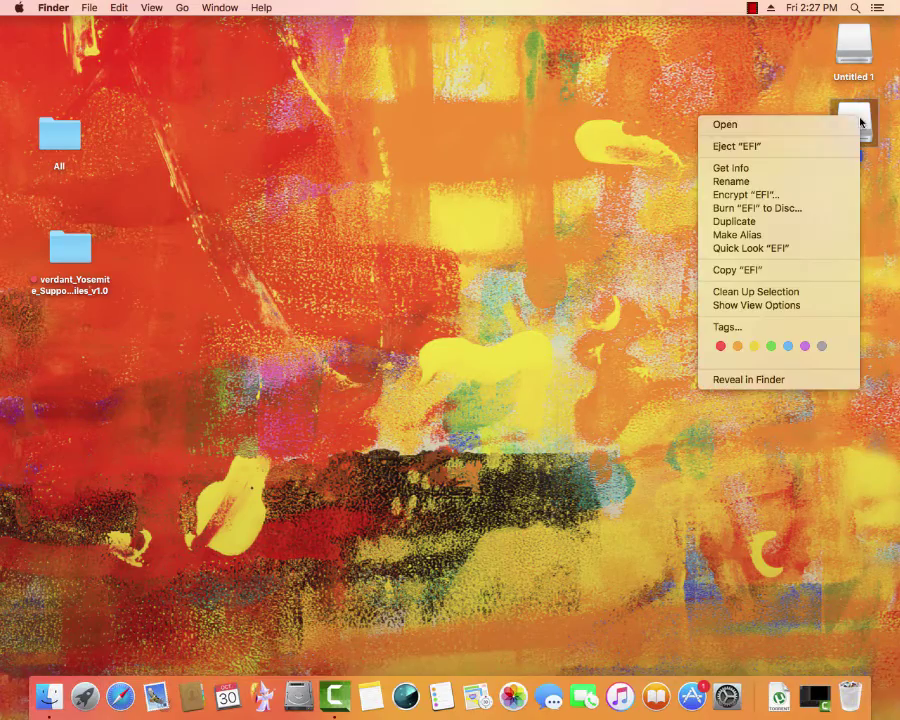
click(801, 148)
click(502, 278)
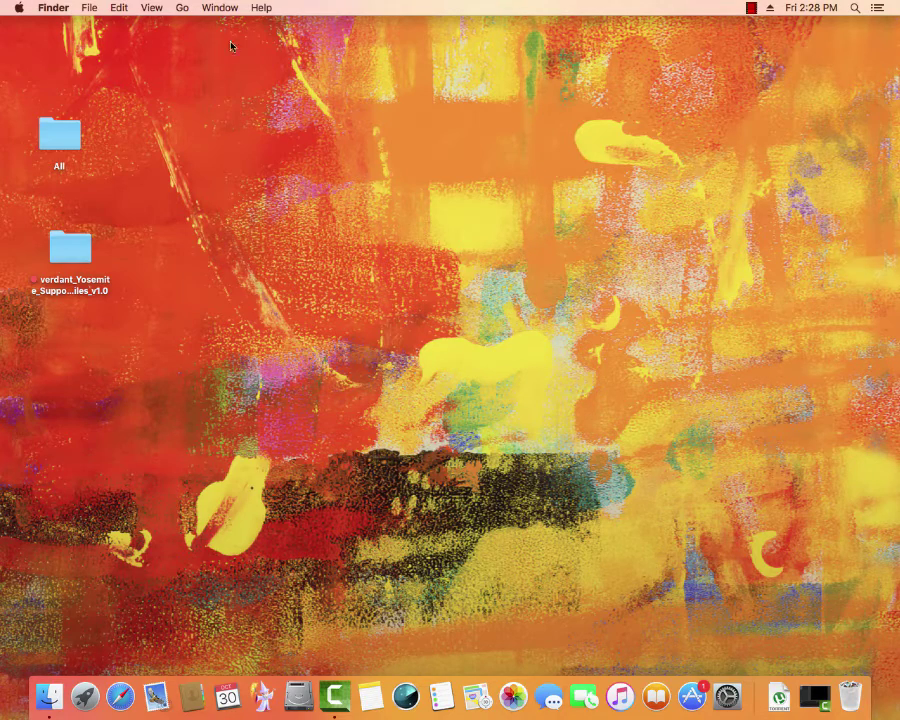
- Open the Mavericks 10.9 drive from the Computer view via the Go menu
click(182, 8)
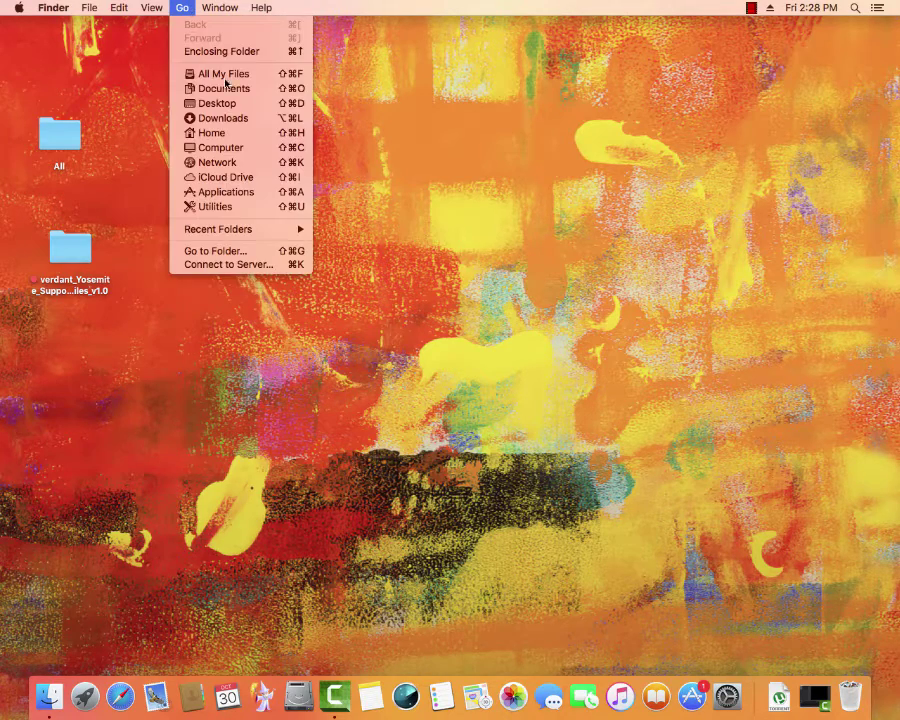
click(205, 146)
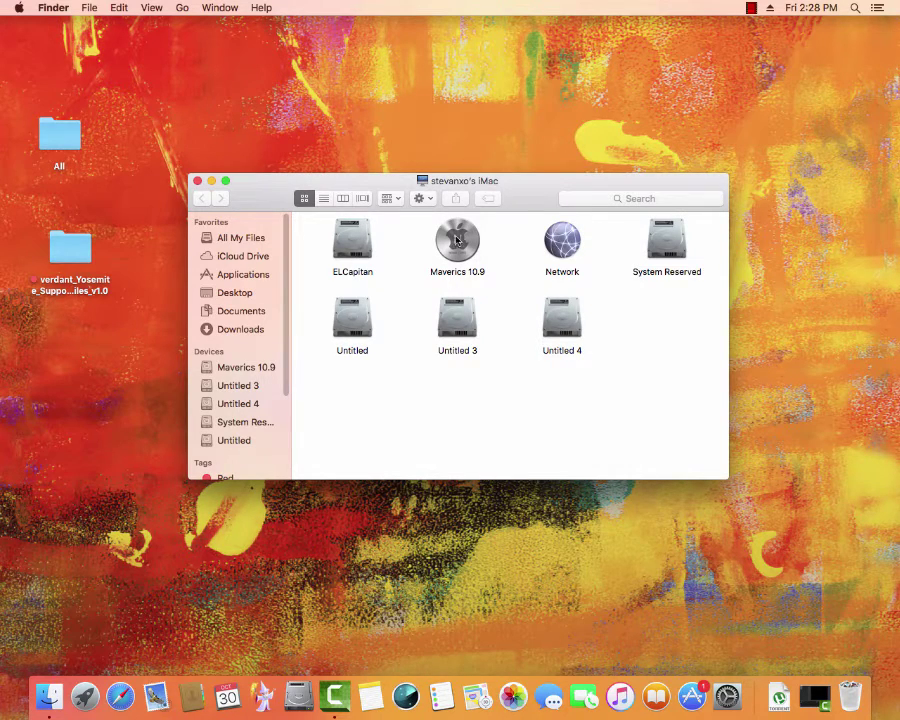
double_click(450, 245)
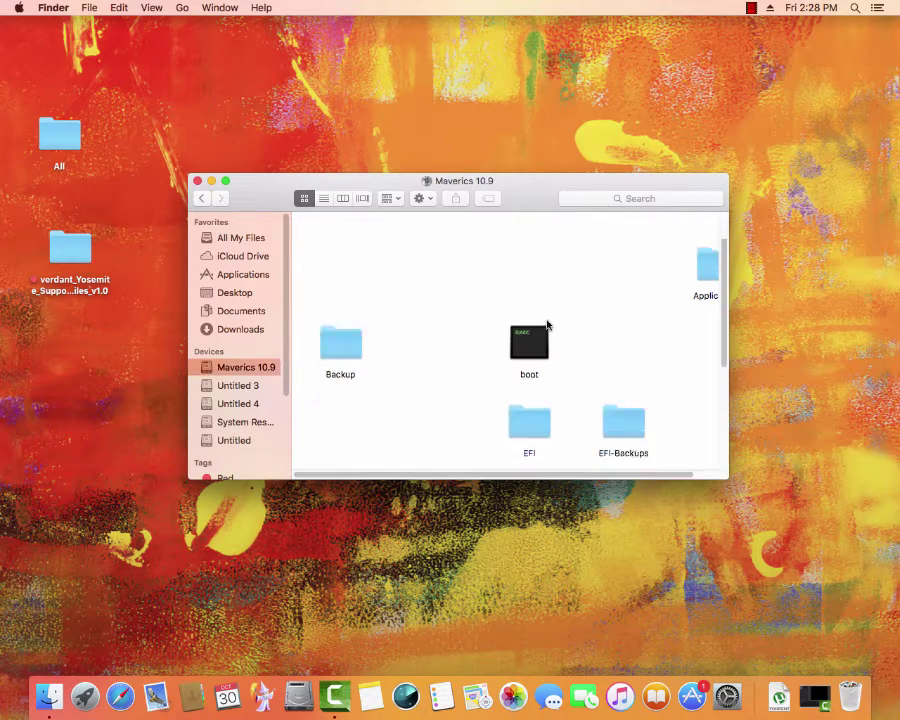
scroll(547, 324, down, 5)
scroll(547, 324, up, 1)
scroll(547, 324, up, 1)
scroll(547, 324, up, 3)
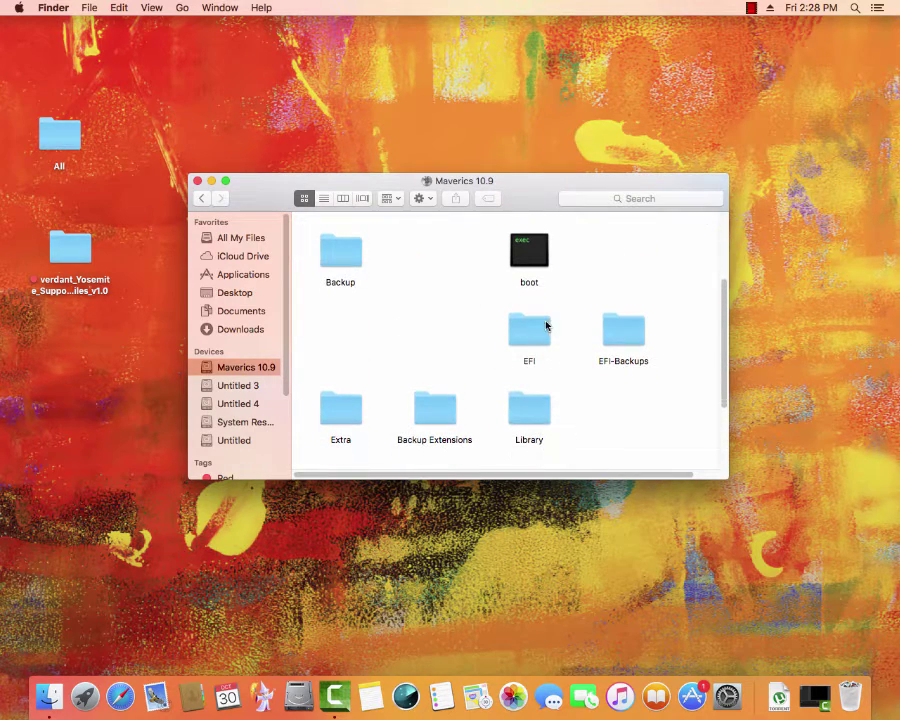
- Open the EFI > CLOVER > kexts > 10.11 folder on Mavericks 10.9
double_click(528, 333)
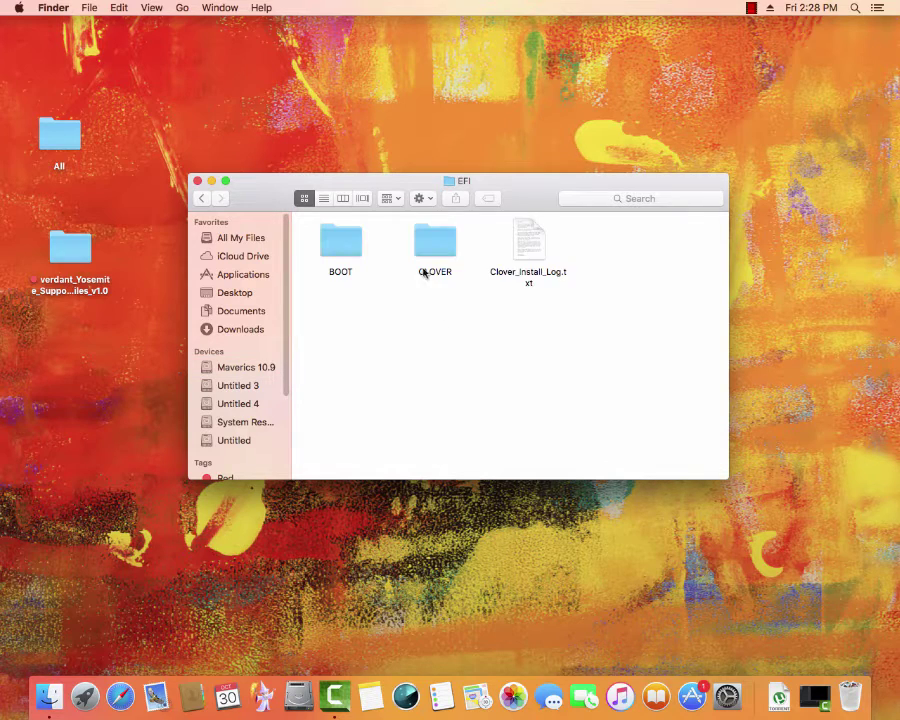
double_click(430, 261)
scroll(501, 390, down, 2)
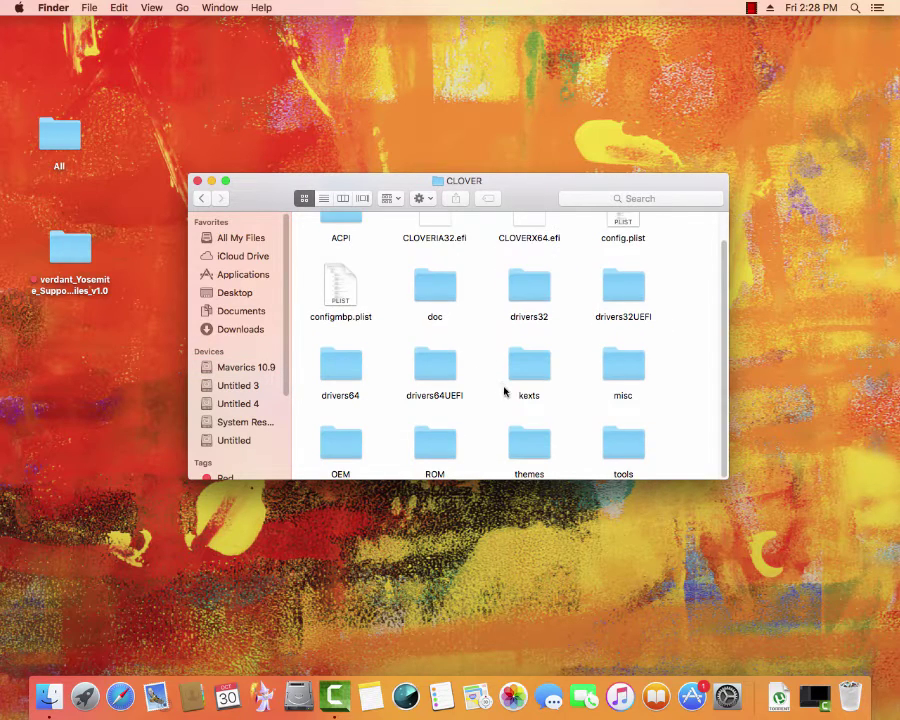
double_click(529, 377)
double_click(441, 318)
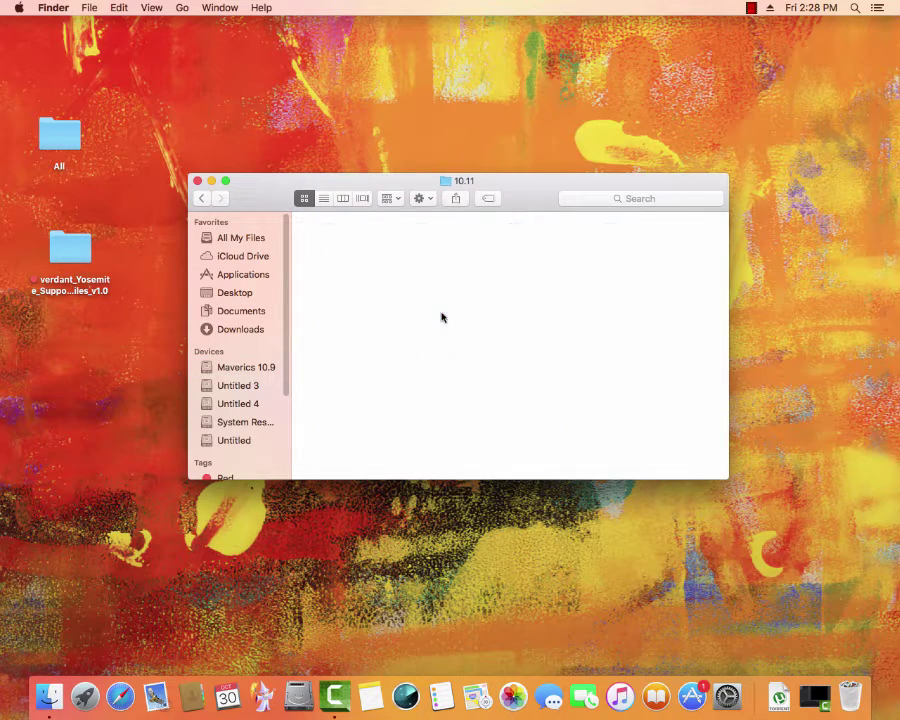
- Go back from the 10.11 kexts folder to the Mavericks 10.9 root
click(204, 200)
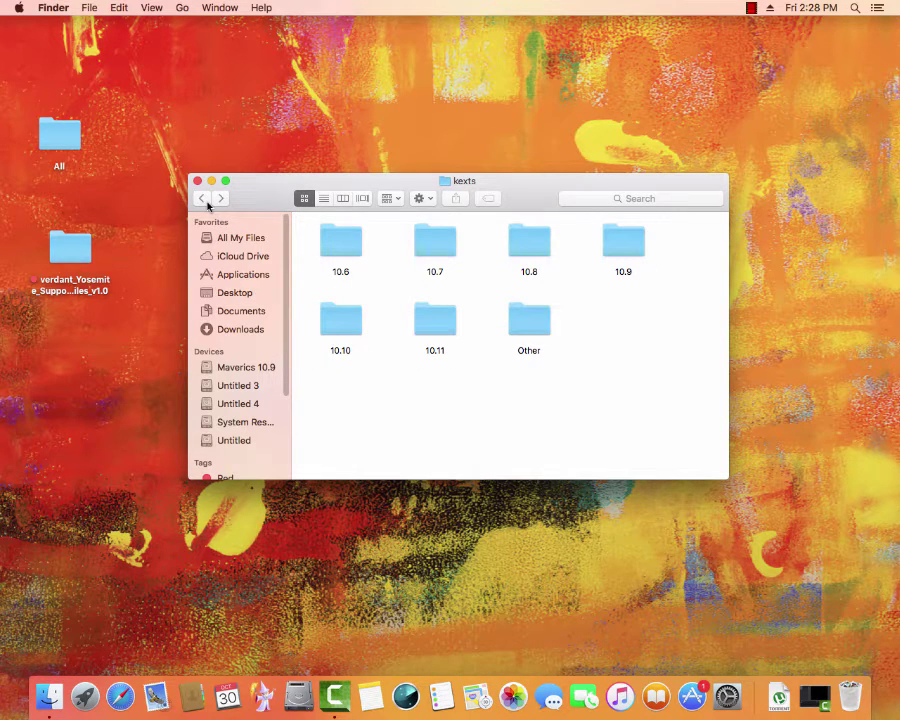
click(204, 200)
click(204, 200)
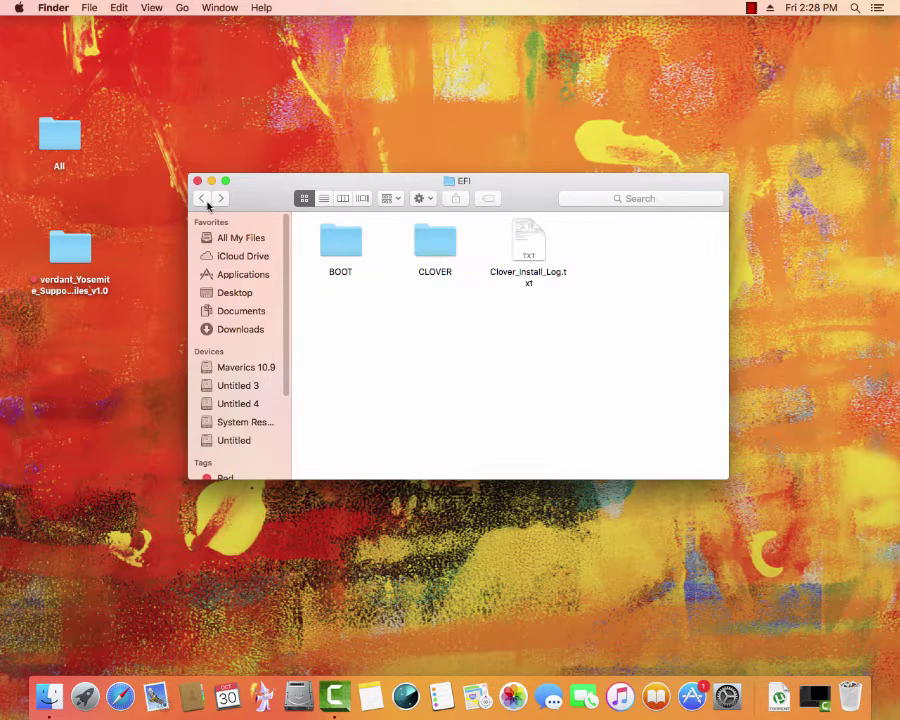
click(204, 200)
scroll(563, 363, down, 5)
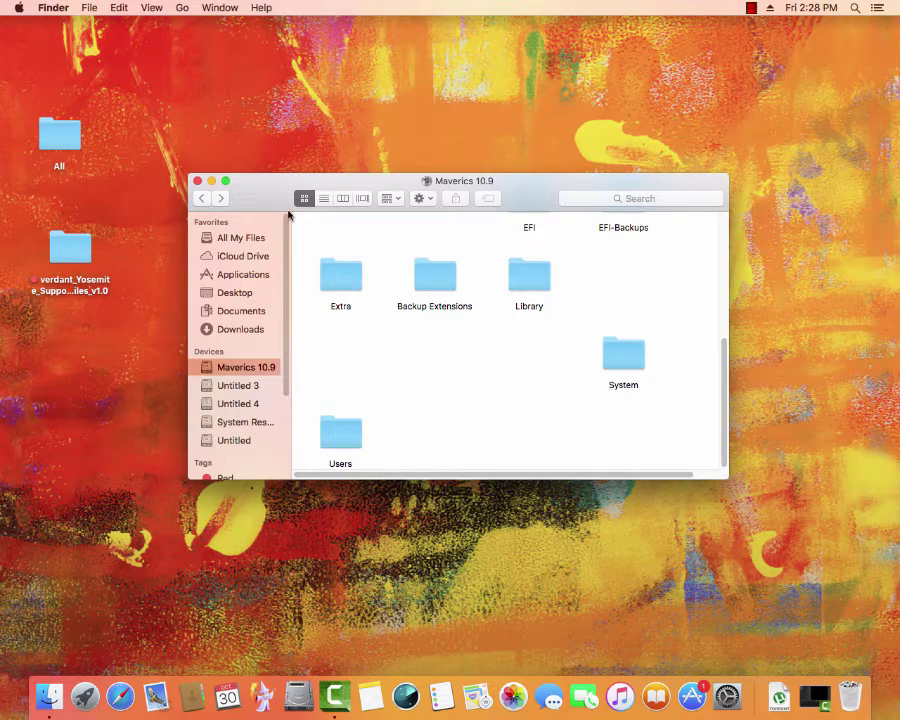
- Reopen Mavericks 10.9 from the drives list and enlarge the window to show more folders
click(200, 200)
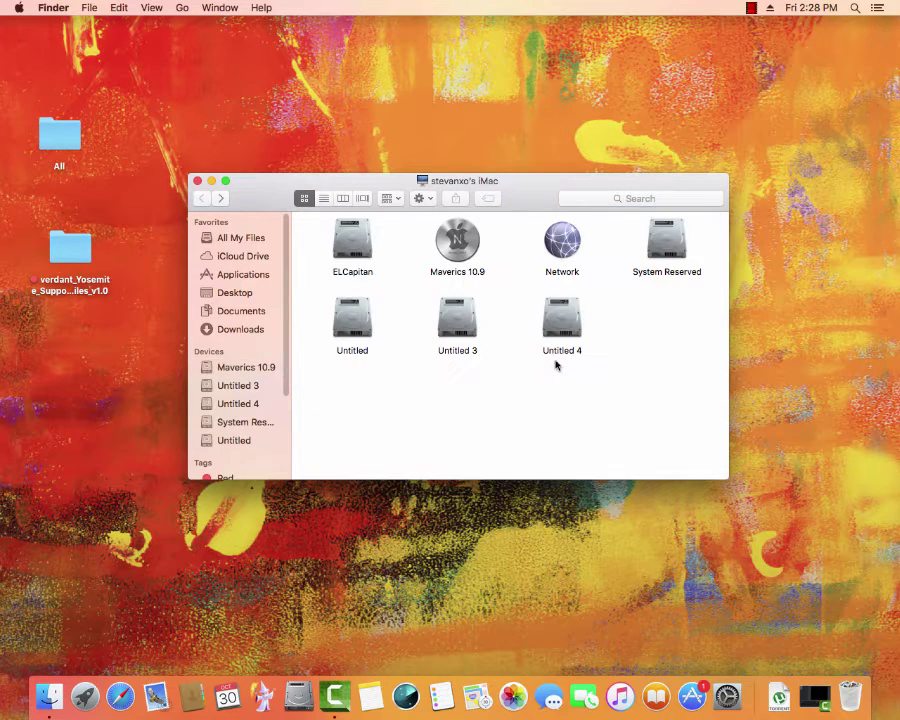
double_click(456, 242)
scroll(627, 404, down, 3)
scroll(630, 405, down, 2)
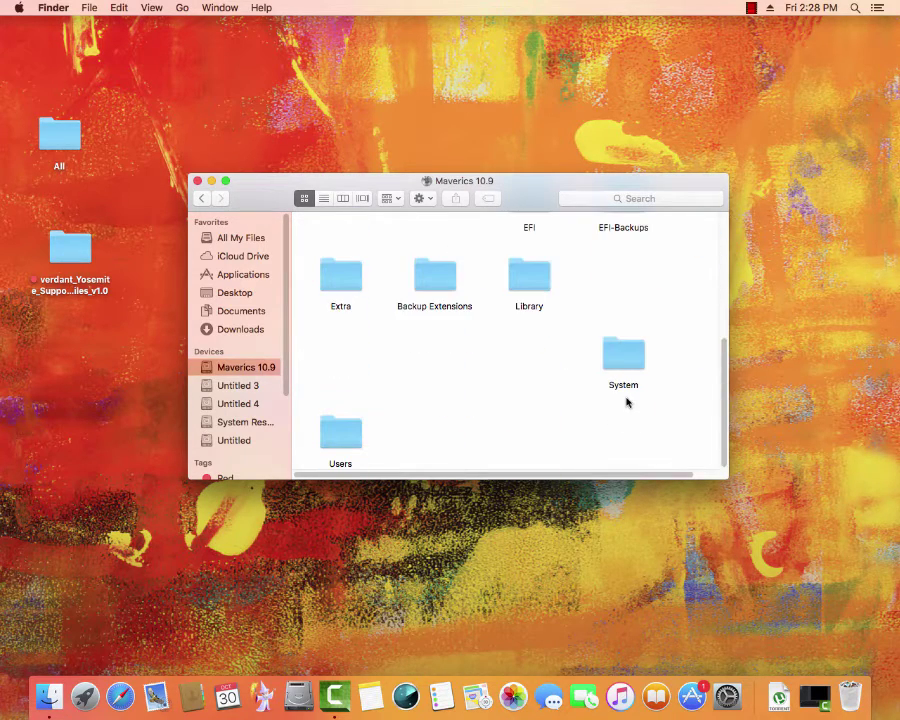
drag(730, 480, 868, 608)
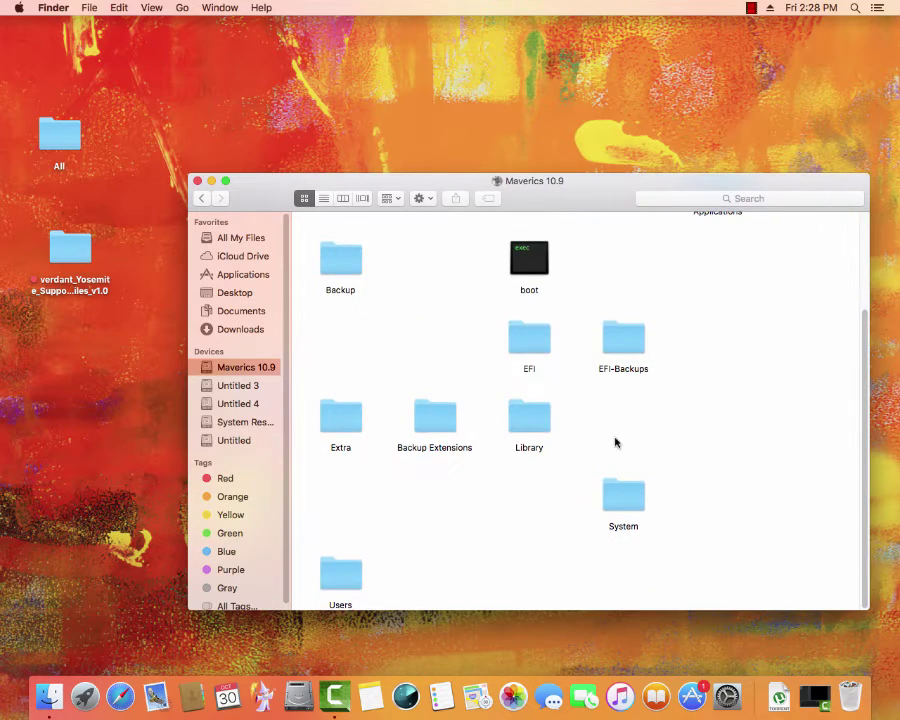
scroll(598, 431, down, 3)
- Browse Users, the home folder and its Desktop to the Niresh item, then back out to Maverics 10.9
double_click(347, 577)
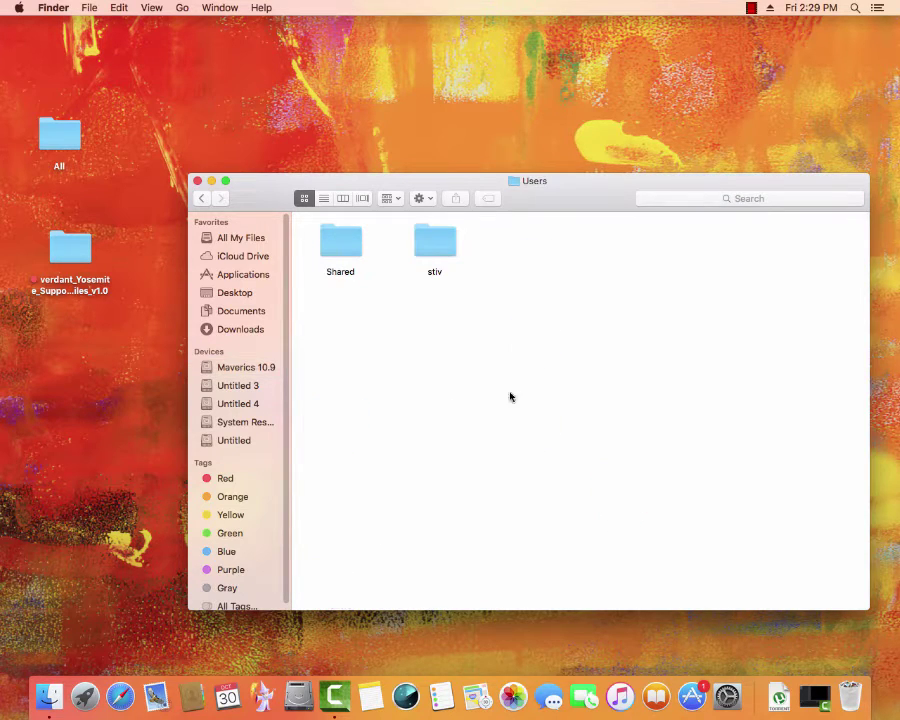
double_click(435, 254)
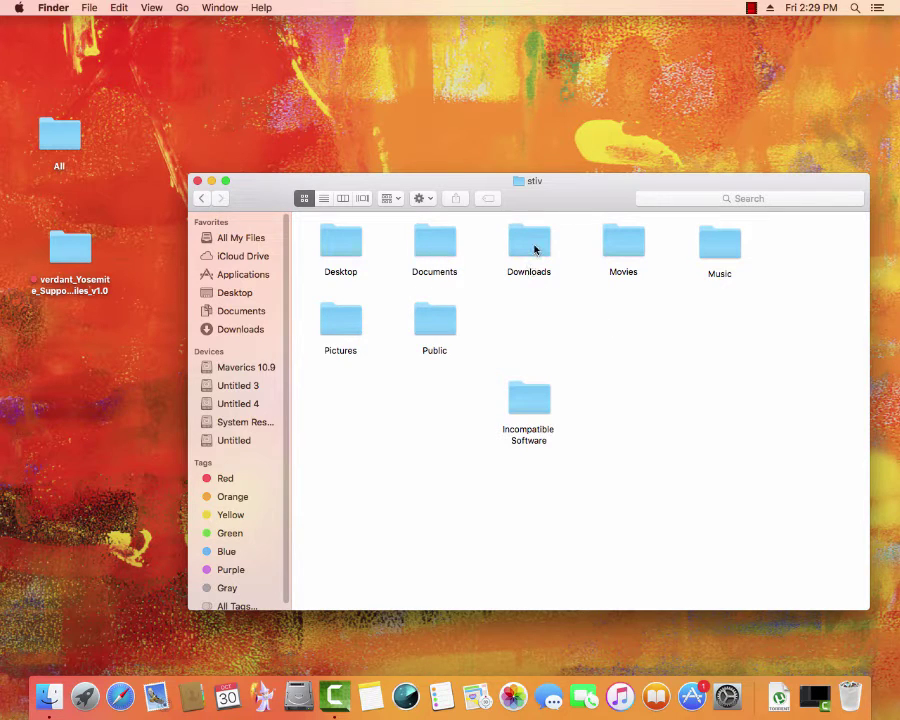
click(340, 251)
double_click(340, 251)
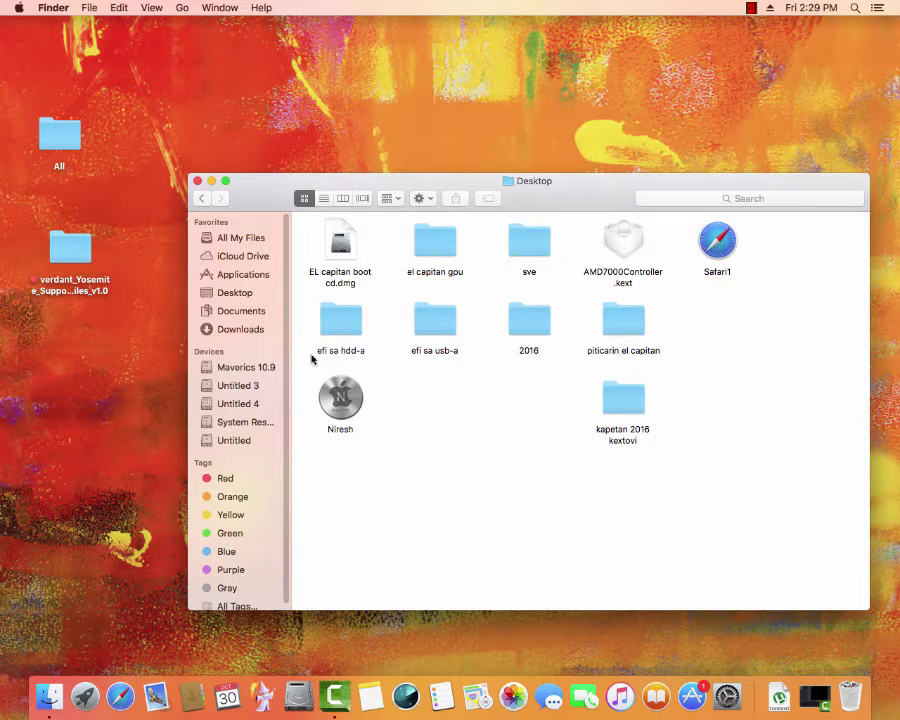
click(344, 402)
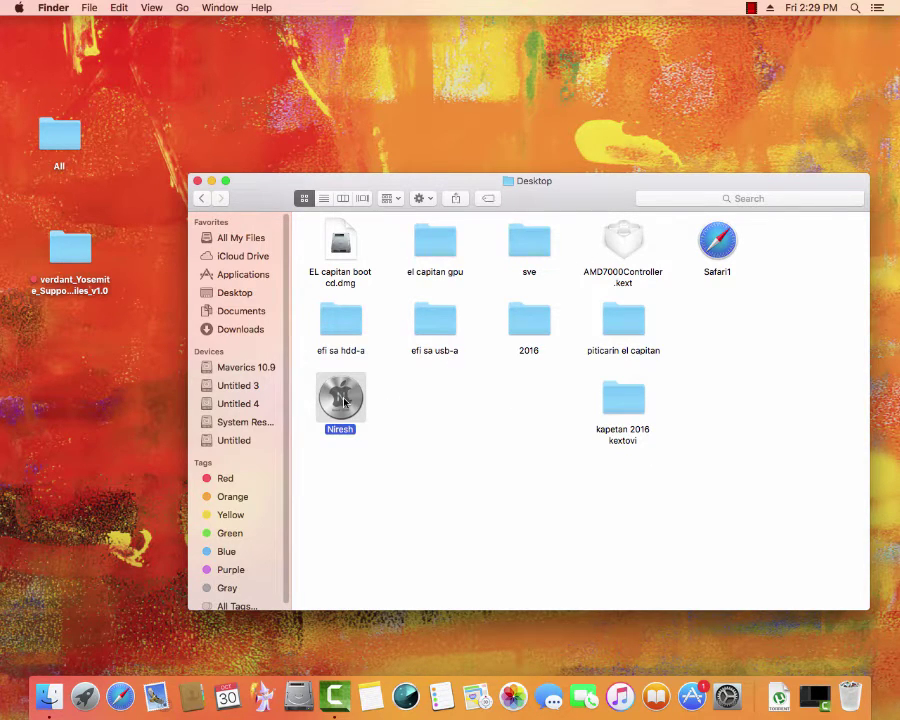
click(204, 201)
click(204, 201)
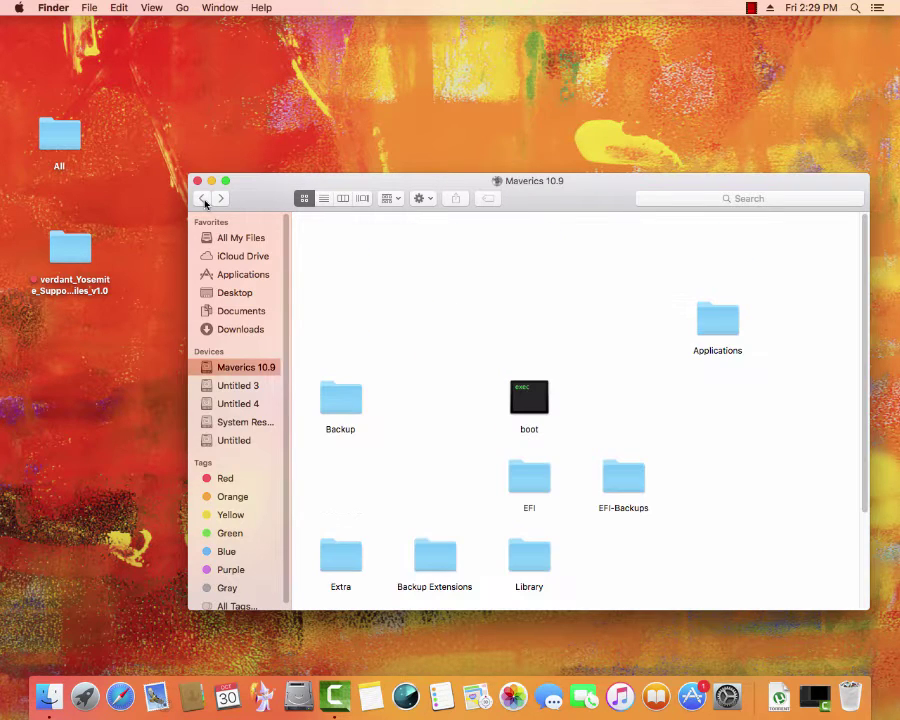
- Search the Mac for 'unibe' and drag the UniBeast result onto the desktop
click(759, 199)
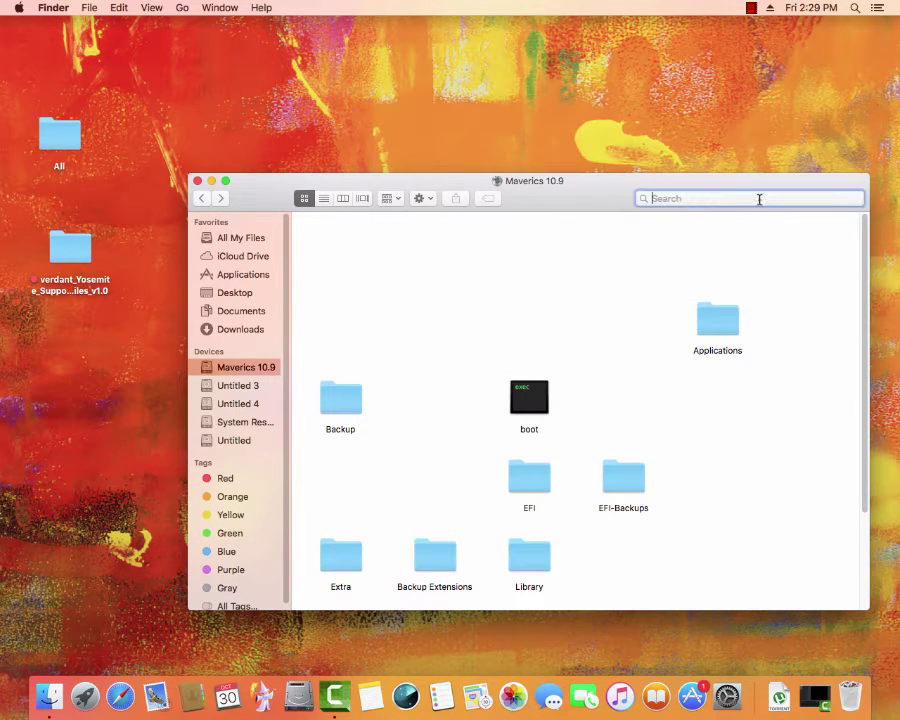
text(un)
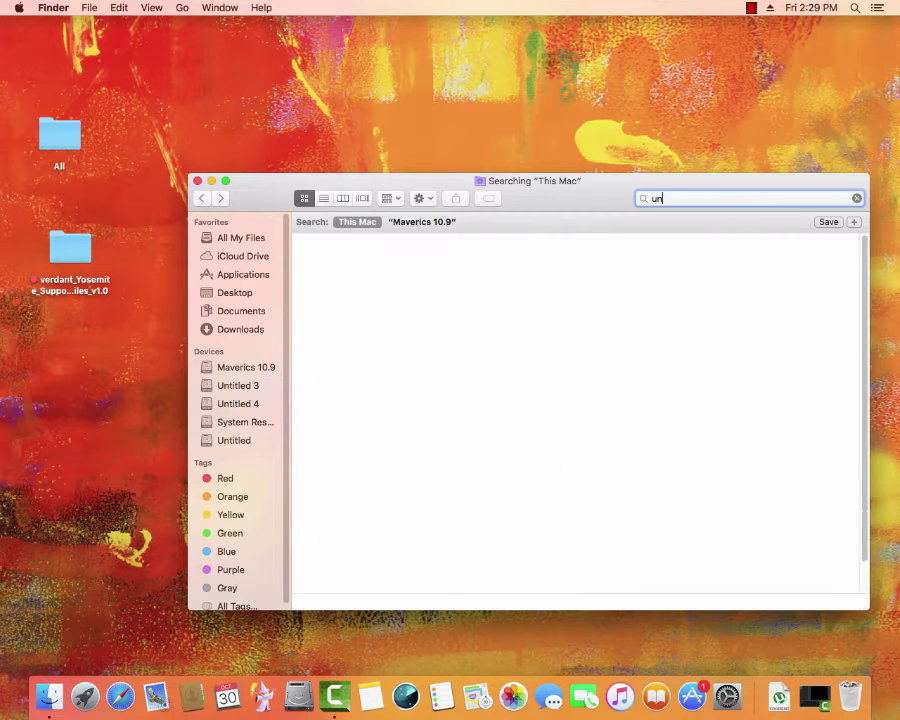
text(i)
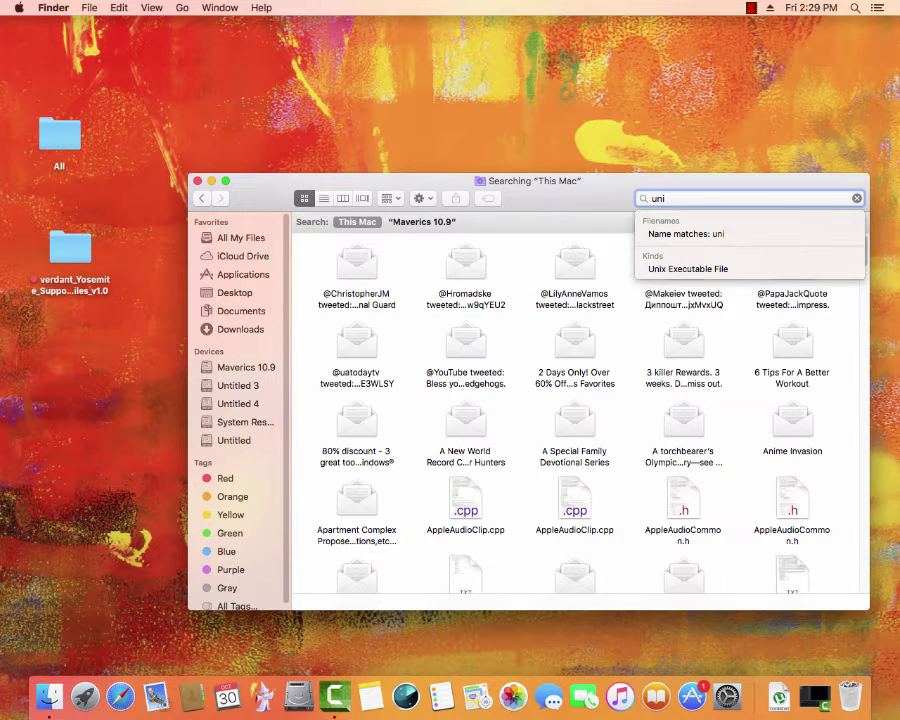
text(beast)
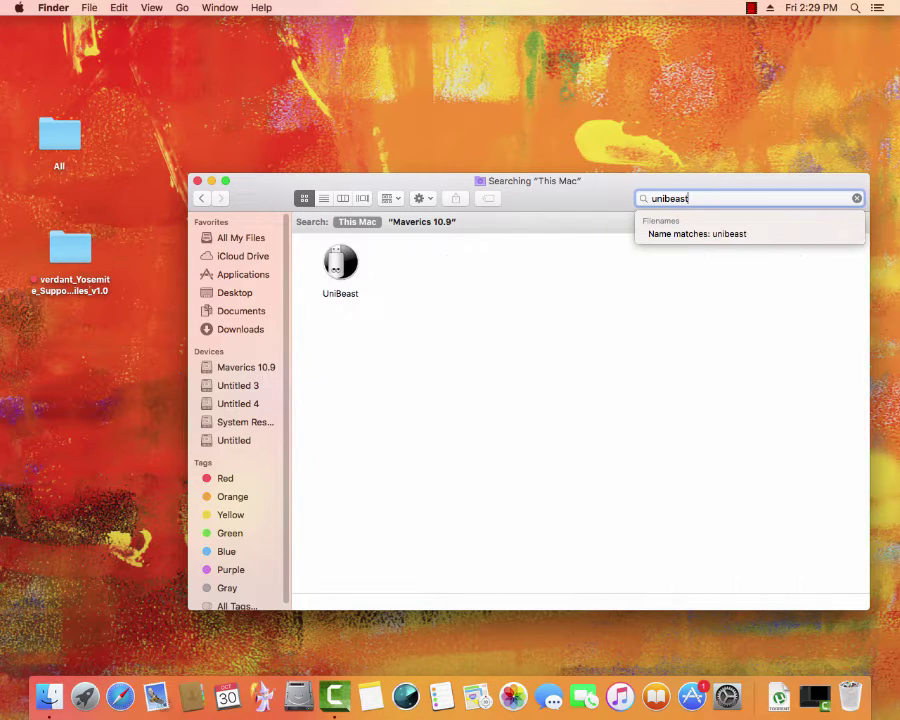
click(339, 262)
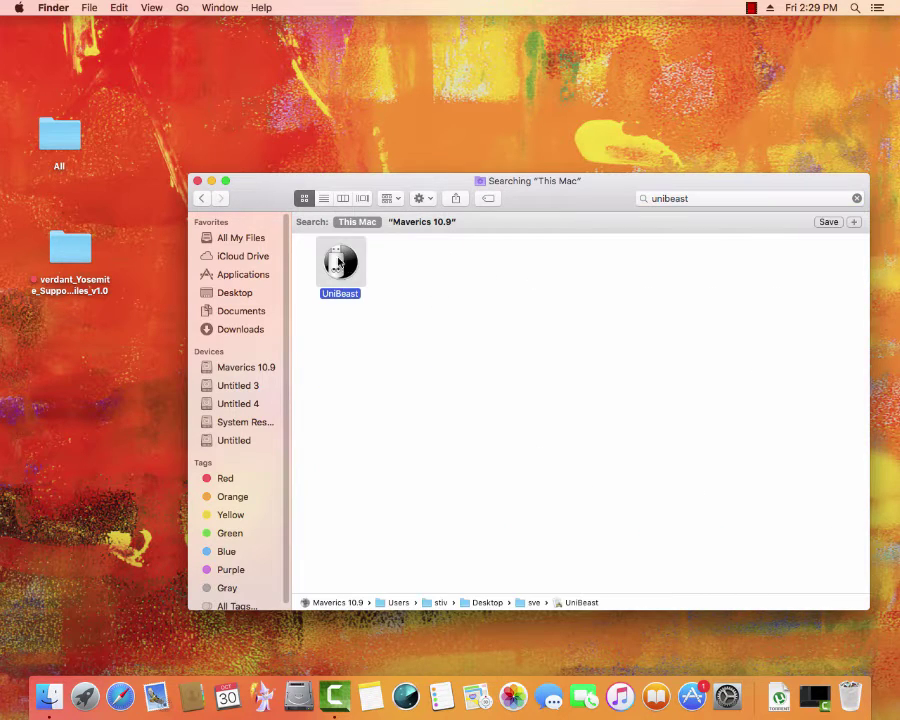
drag(345, 268, 80, 378)
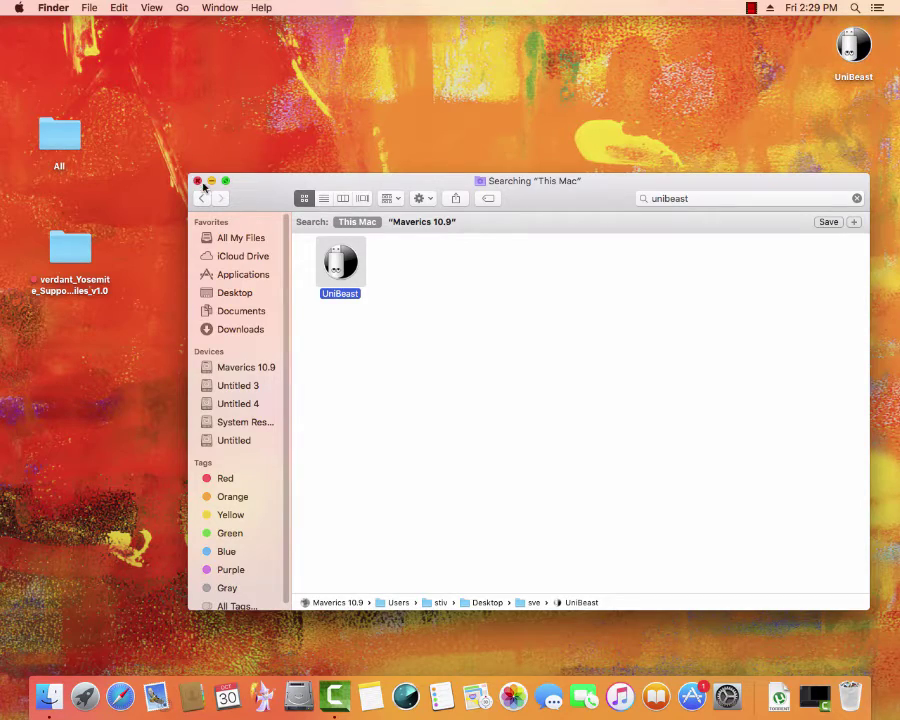
- Close the search window and place the UniBeast icon in the middle of the desktop
click(197, 181)
mouse_move(867, 50)
mouse_down()
mouse_move(518, 257)
mouse_move(343, 278)
mouse_up()
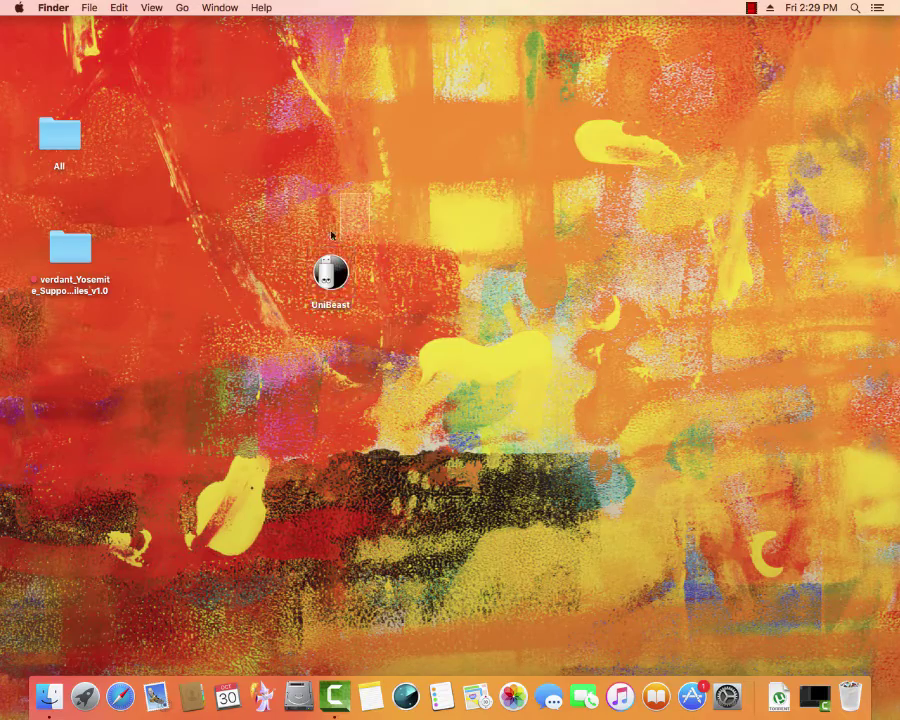
mouse_move(340, 193)
mouse_down()
mouse_move(459, 300)
mouse_move(357, 380)
mouse_up()
drag(341, 195, 427, 290)
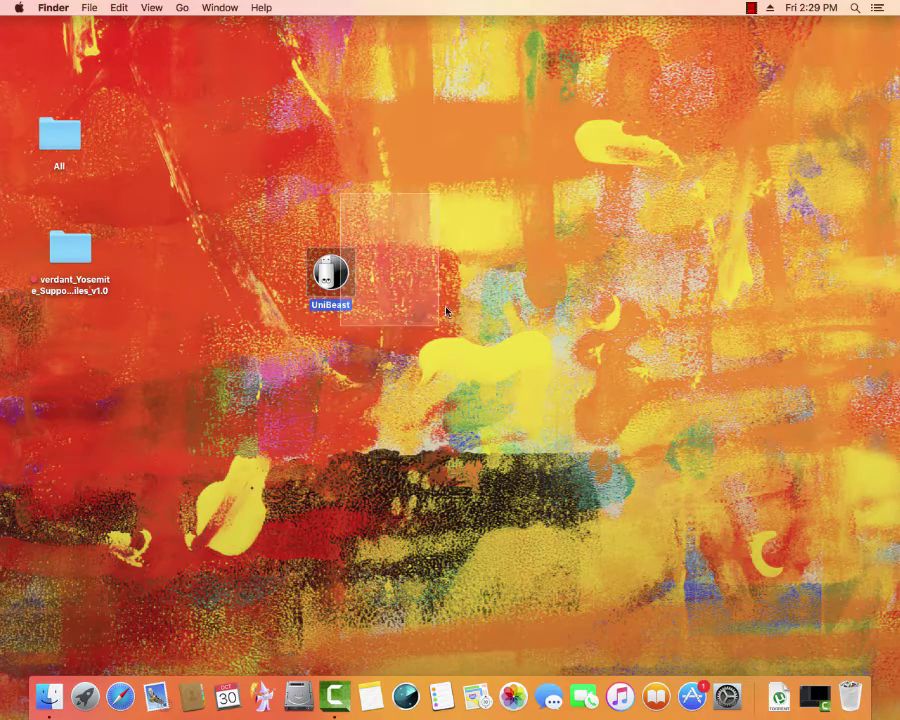
click(457, 312)
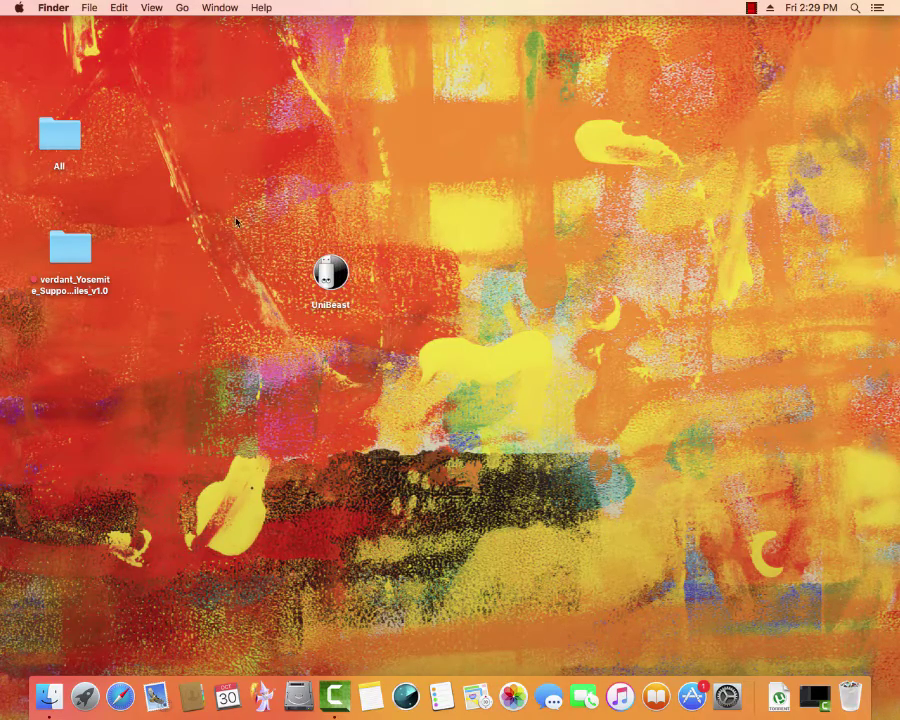
click(182, 8)
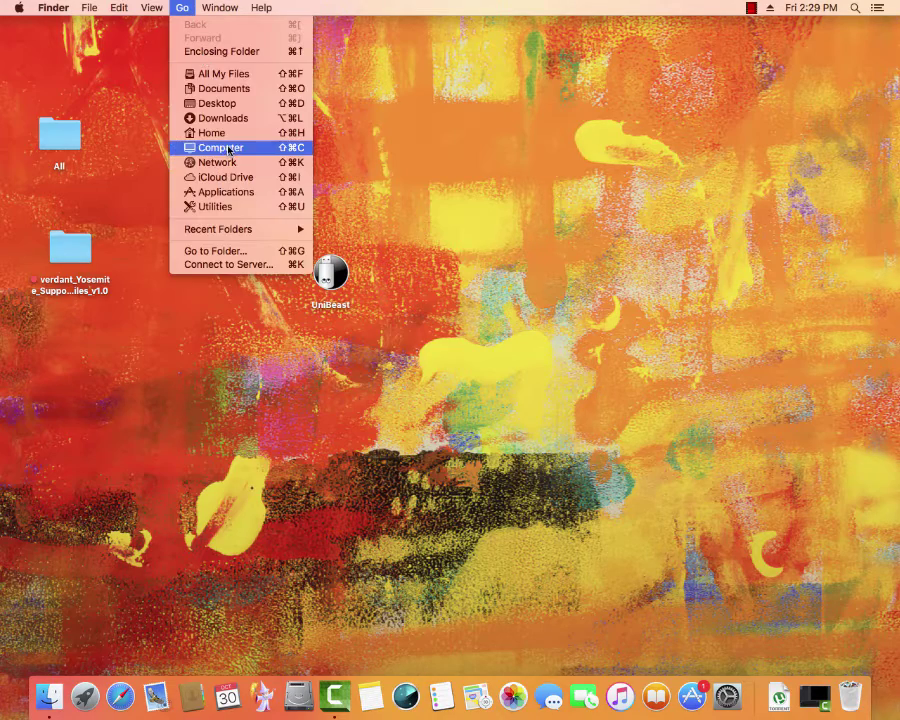
click(163, 104)
double_click(460, 245)
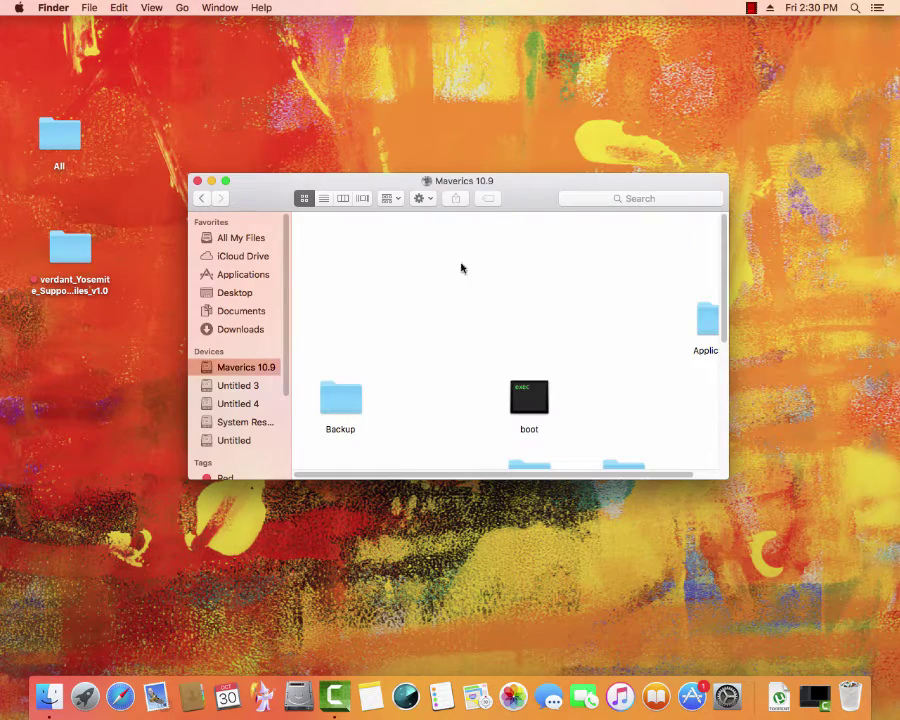
double_click(706, 320)
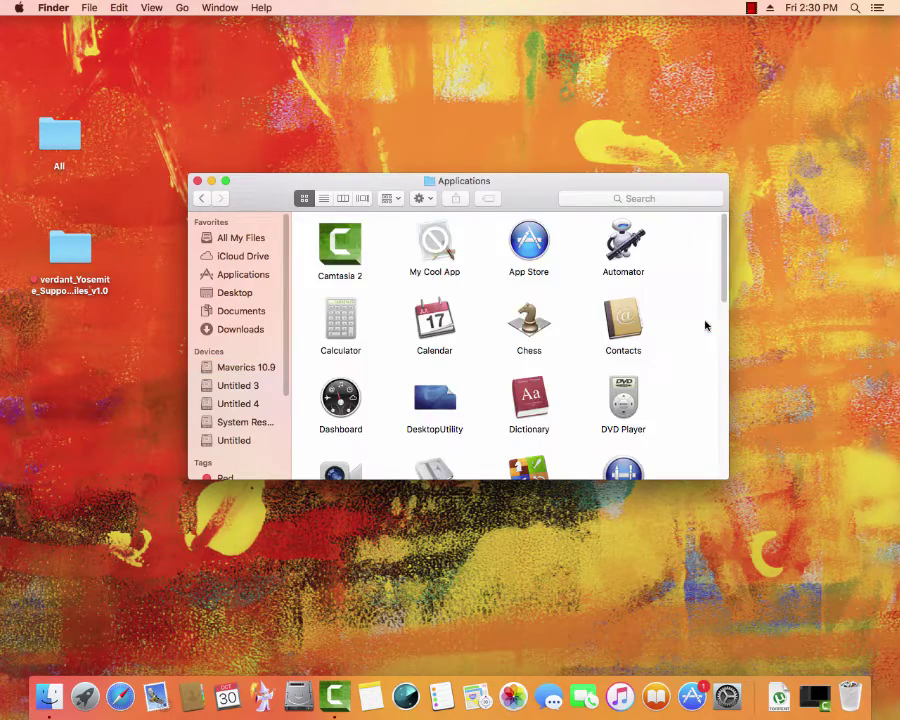
scroll(557, 318, down, 2)
scroll(557, 318, down, 2)
scroll(557, 318, down, 5)
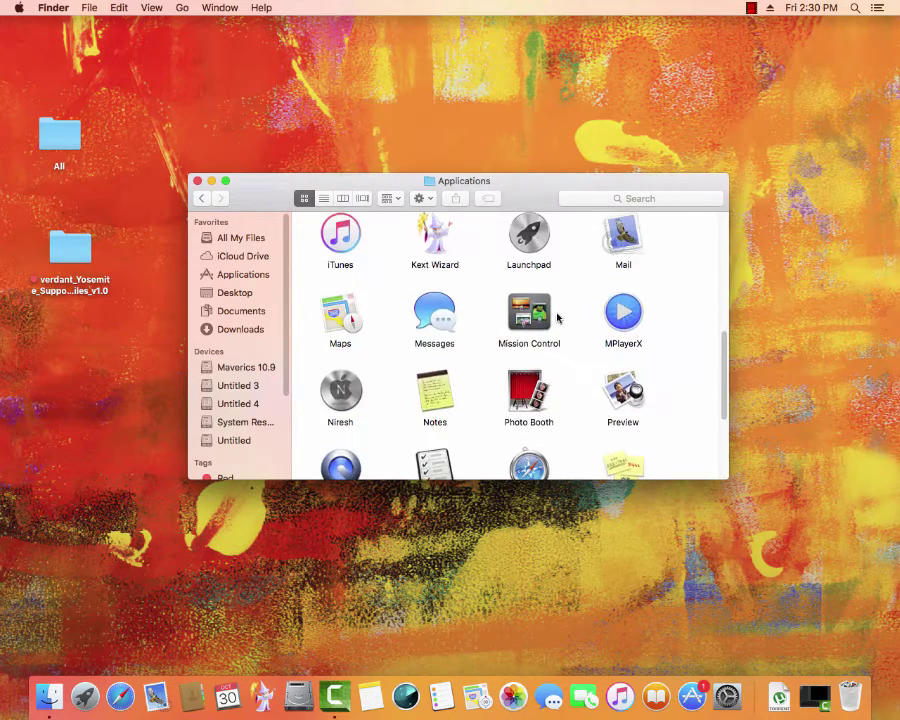
scroll(557, 318, down, 3)
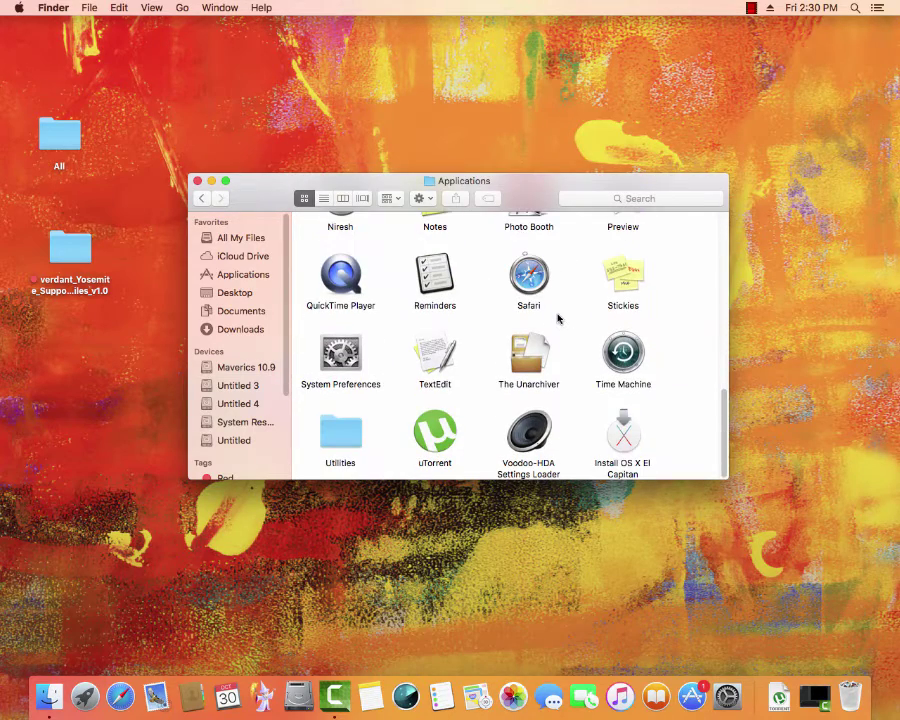
click(620, 457)
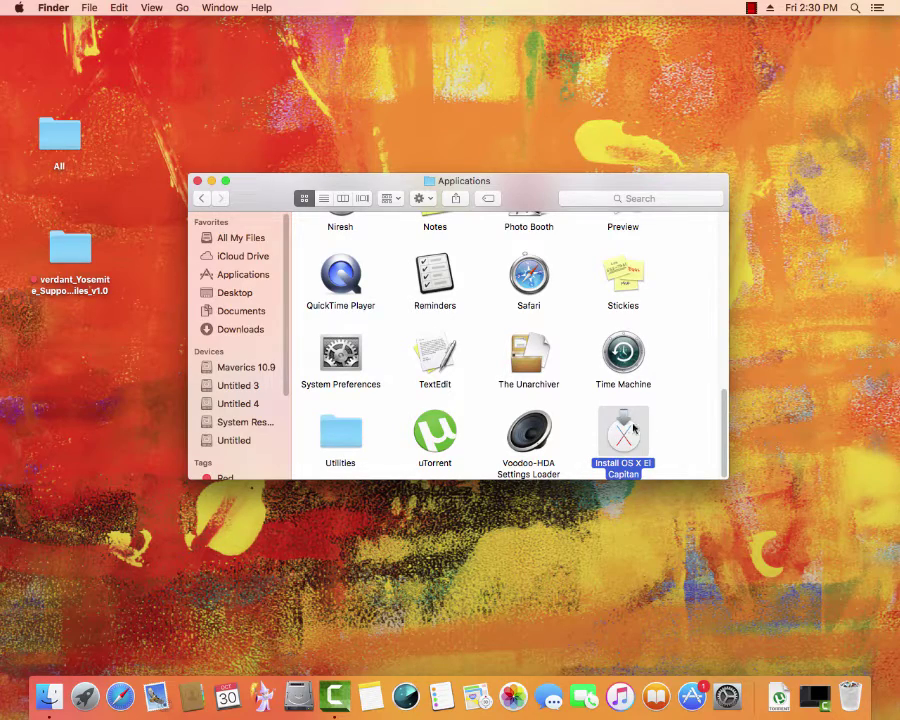
click(197, 180)
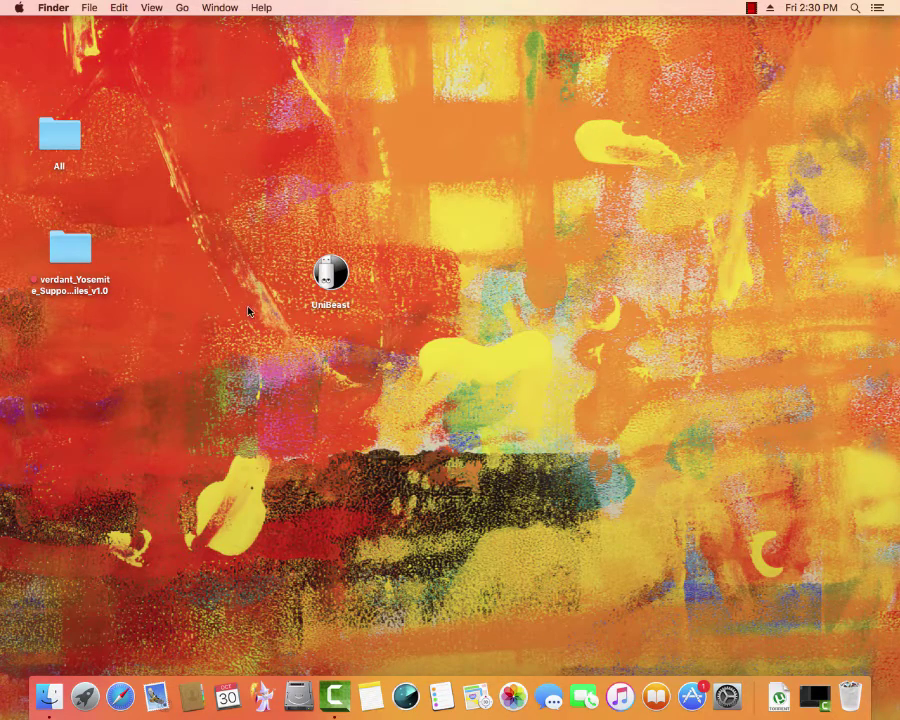
double_click(322, 276)
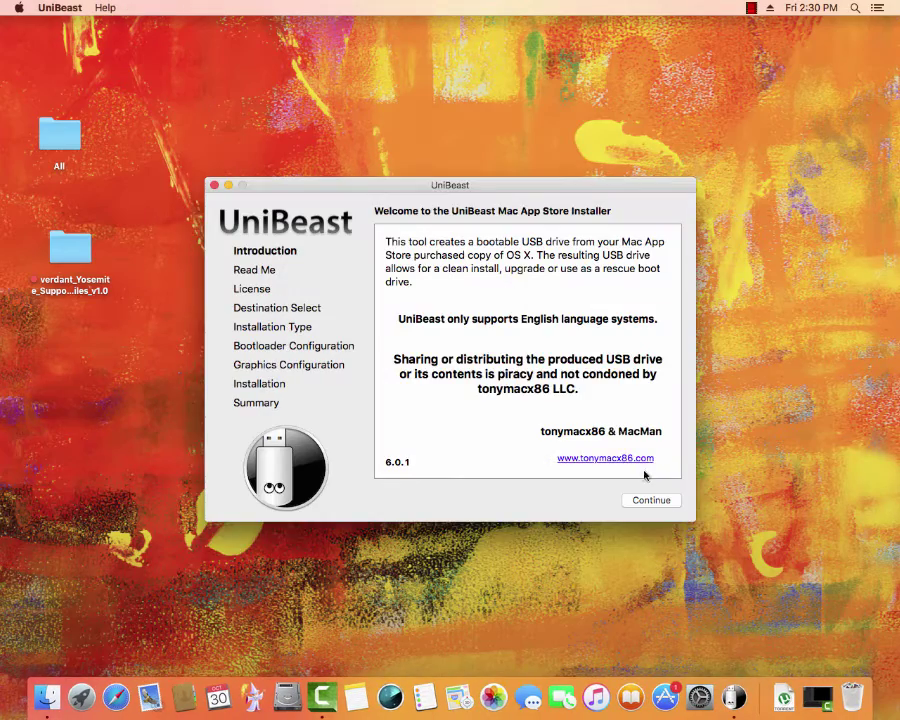
click(650, 498)
click(650, 499)
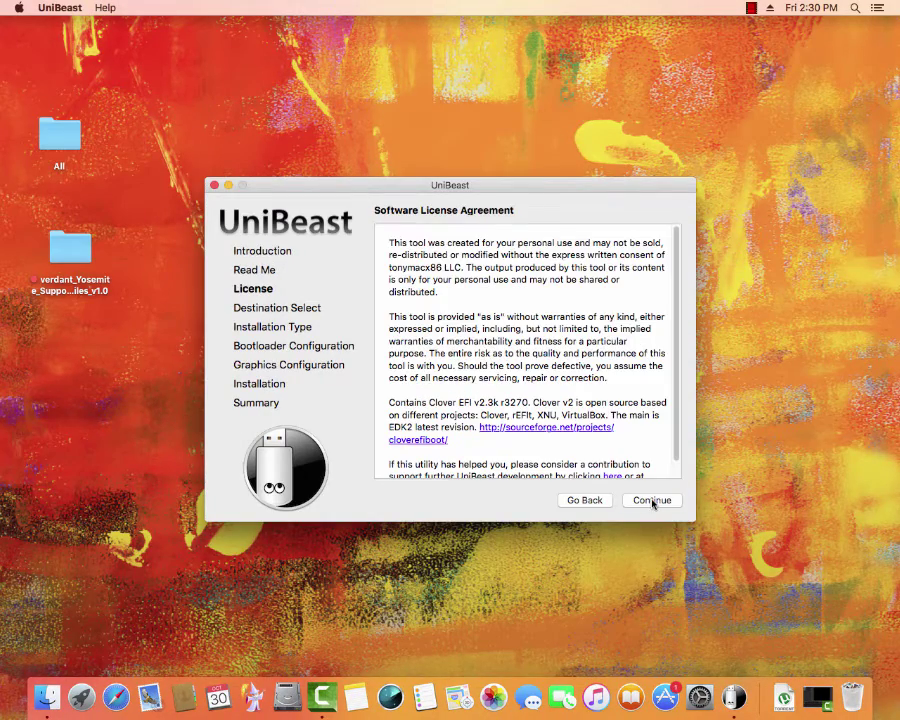
click(652, 501)
key(Return)
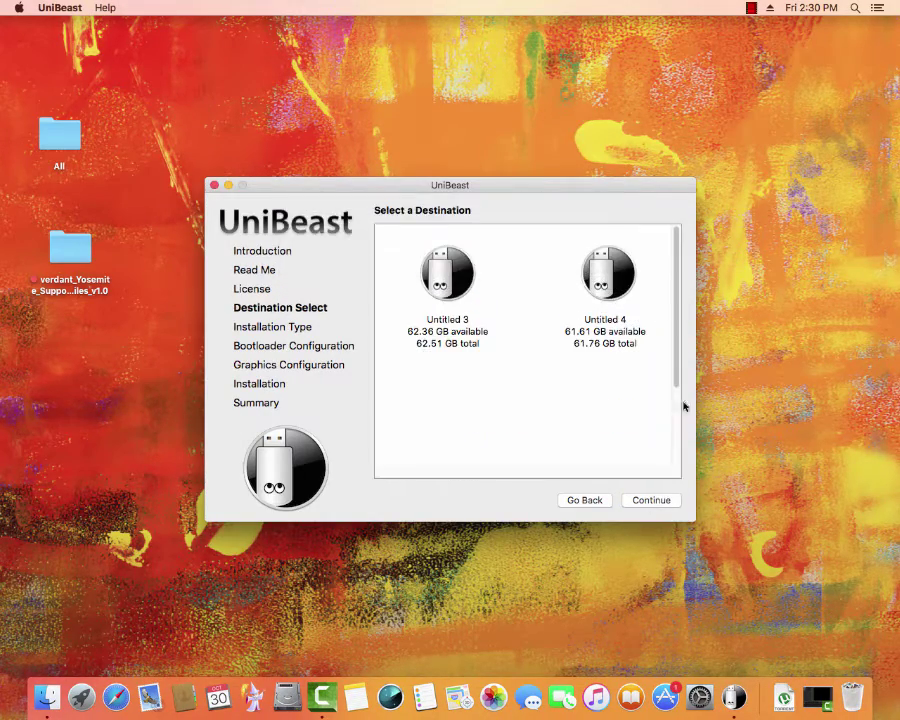
click(455, 276)
click(660, 501)
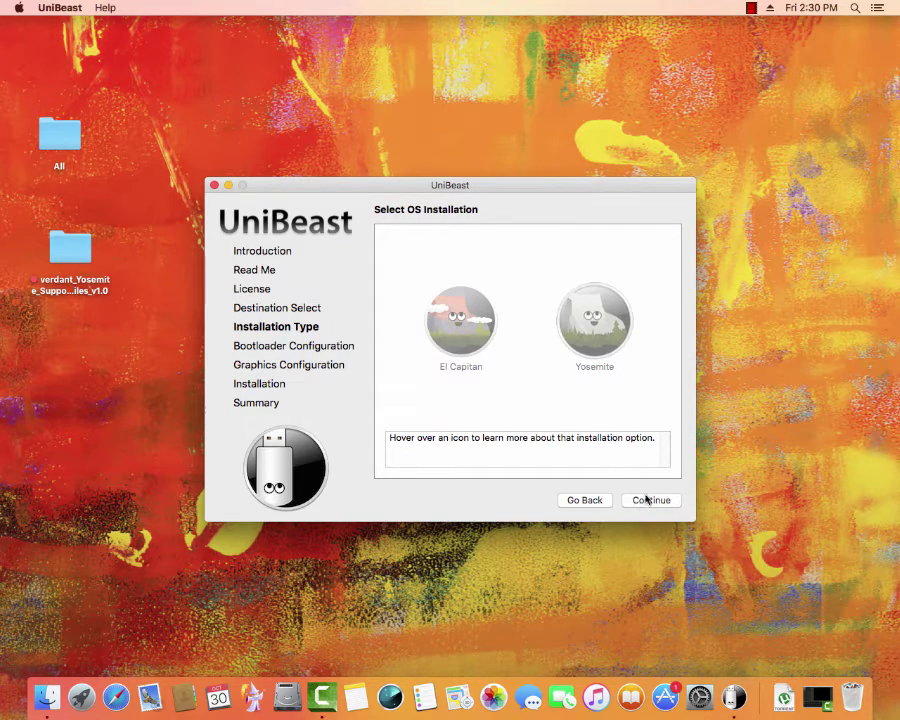
click(214, 186)
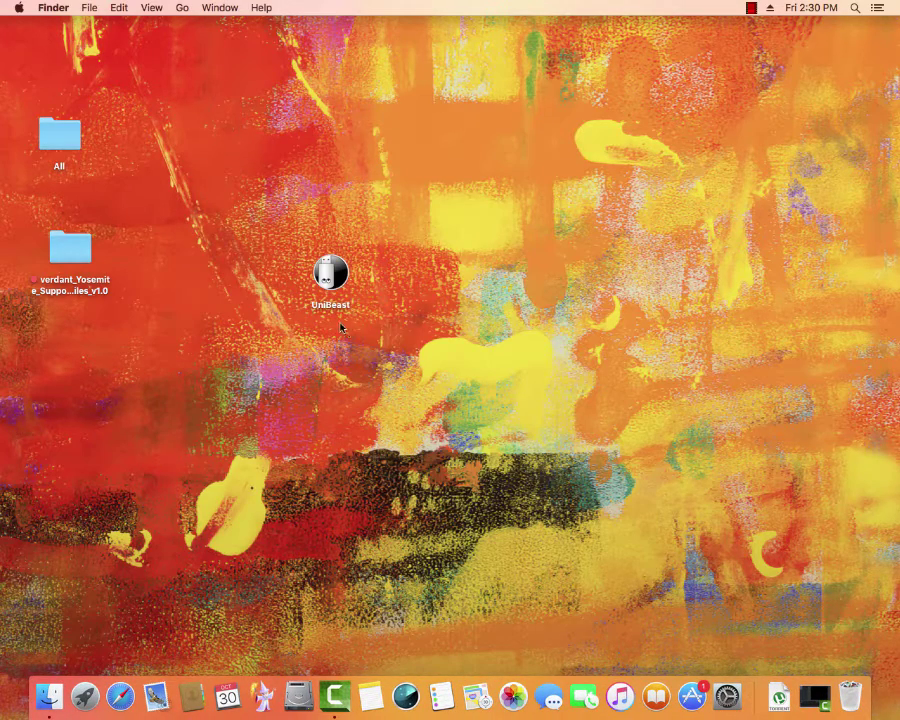
- Drag the UniBeast icon off the desktop, then open and close the Notification Center
mouse_move(340, 282)
mouse_down()
mouse_move(694, 323)
mouse_move(48, 128)
mouse_up()
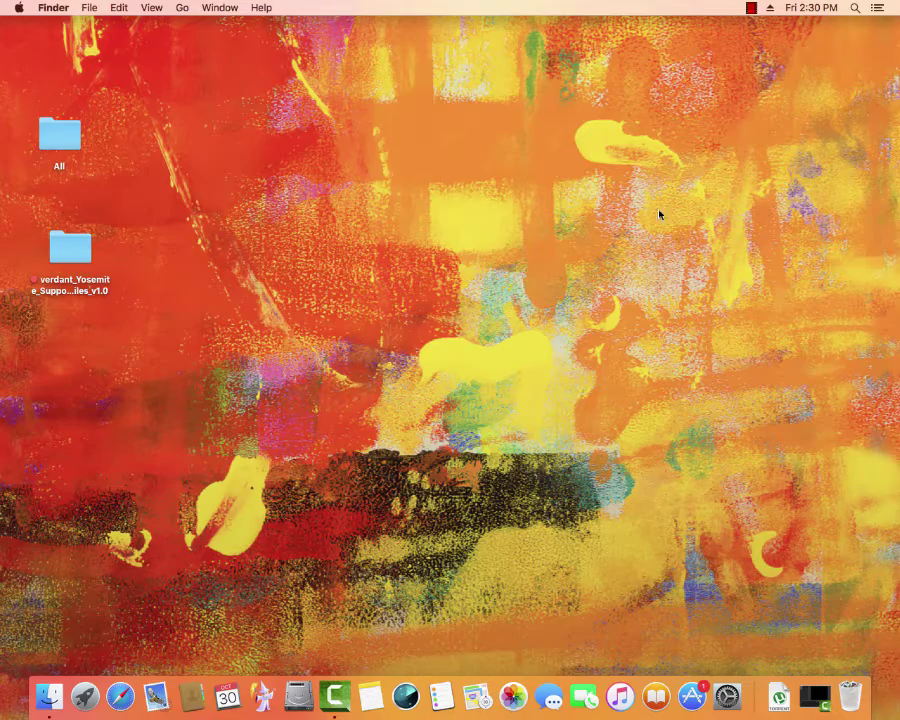
click(877, 7)
click(333, 145)
- Restore the minimized Camtasia 'Untitled' project from the Dock
click(815, 697)
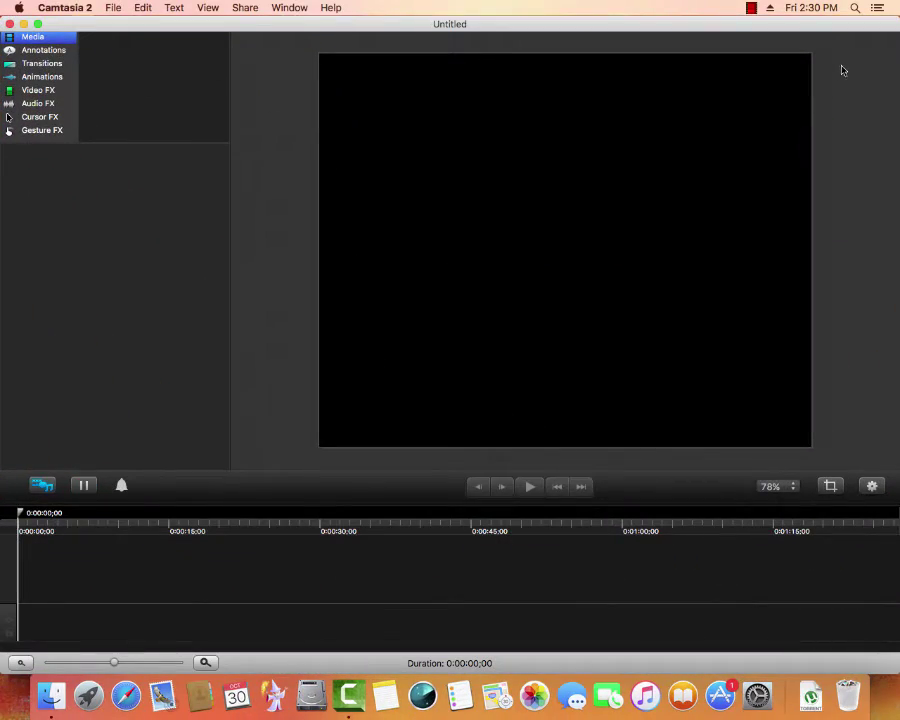